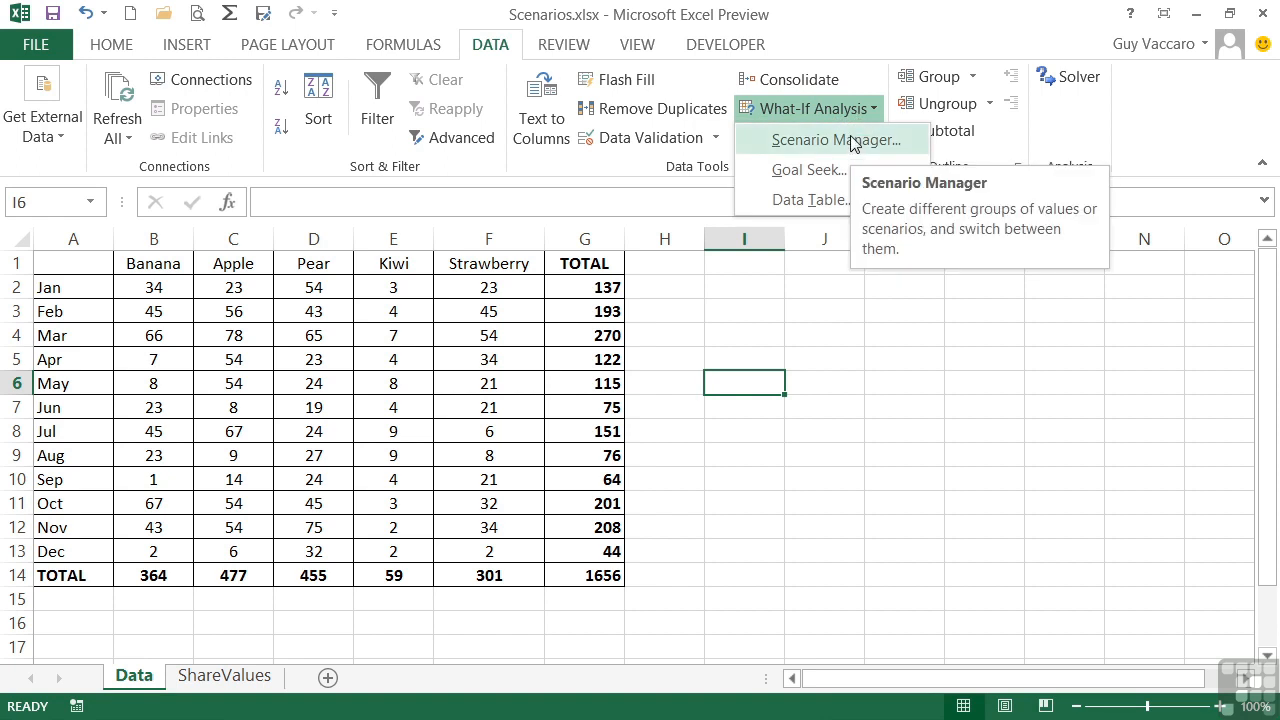
Show the Awful Bananas scenario in the fruit table using Scenario Manager.
{"action": "left_click", "coordinate": [853, 143]}
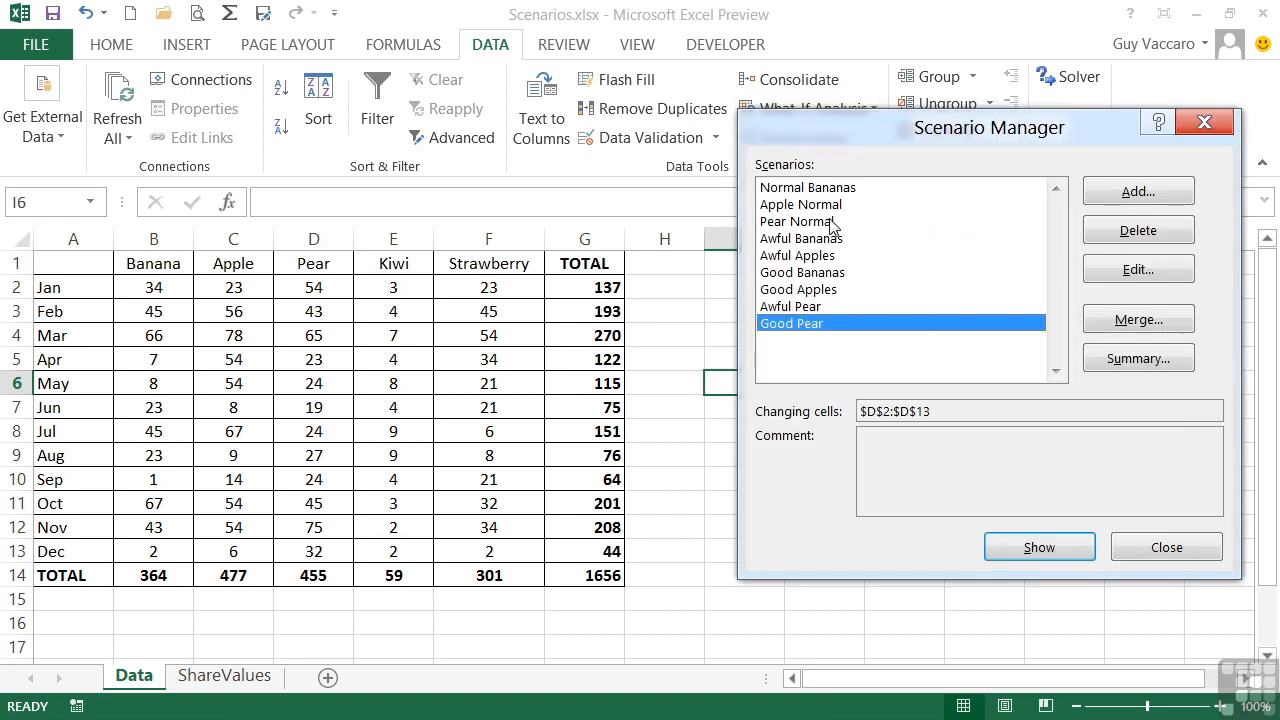
{"action": "left_click", "coordinate": [840, 188]}
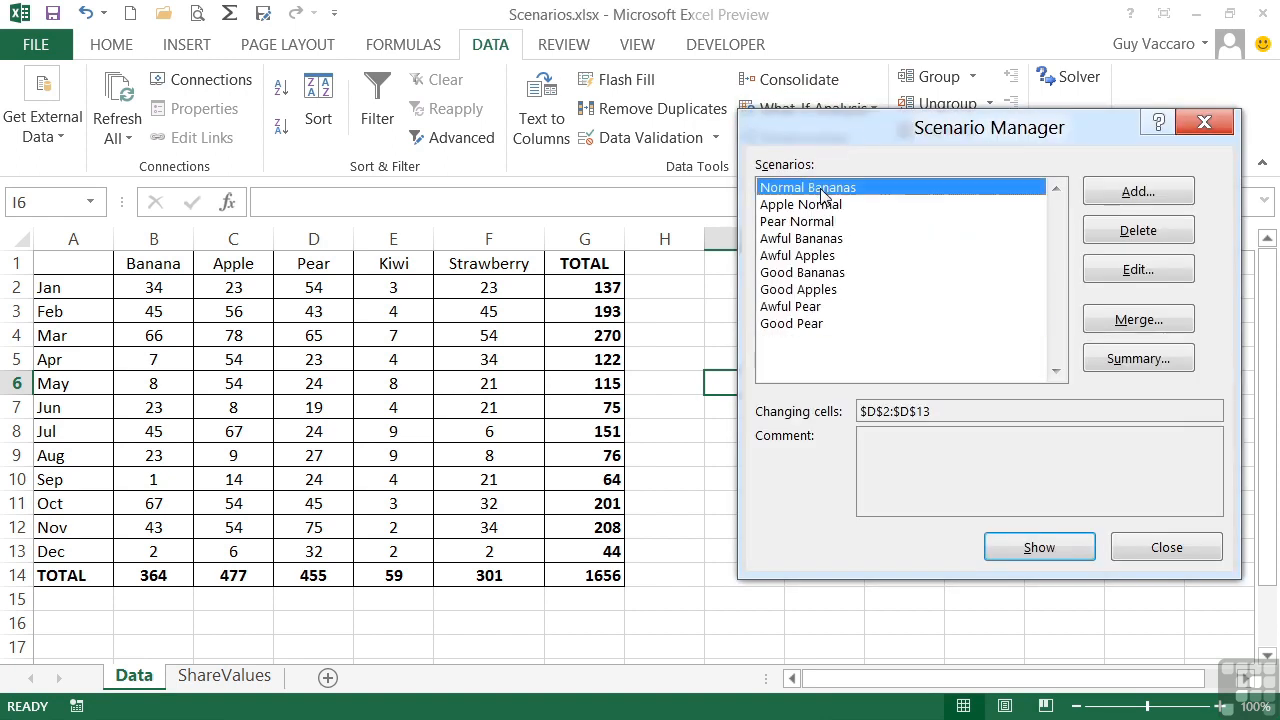
{"action": "left_click", "coordinate": [827, 240]}
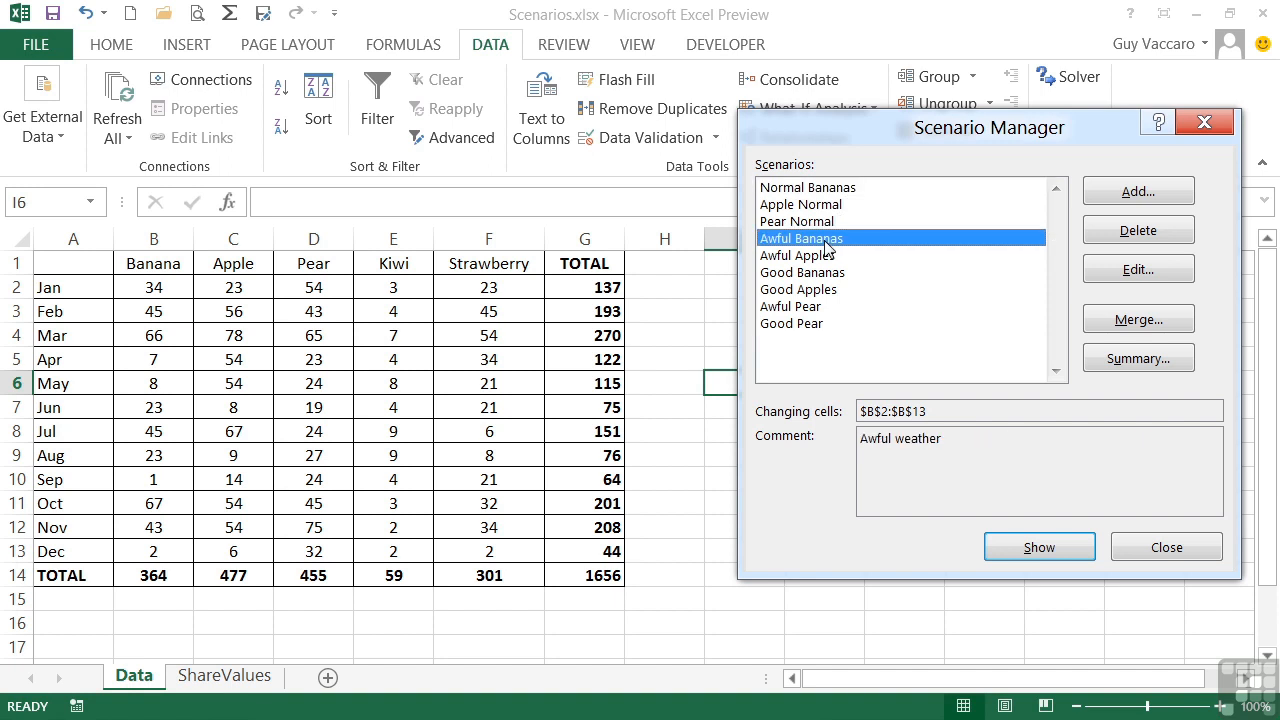
{"action": "left_click", "coordinate": [1060, 550]}
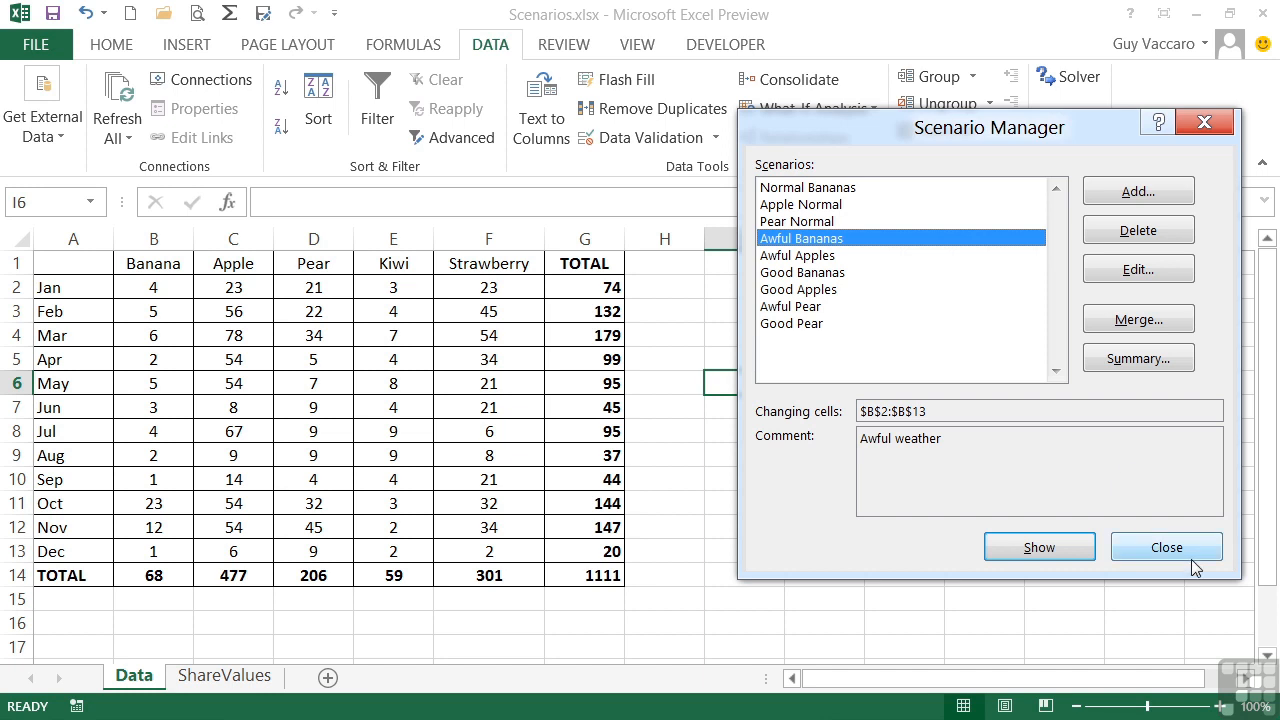
{"action": "left_click", "coordinate": [1152, 552]}
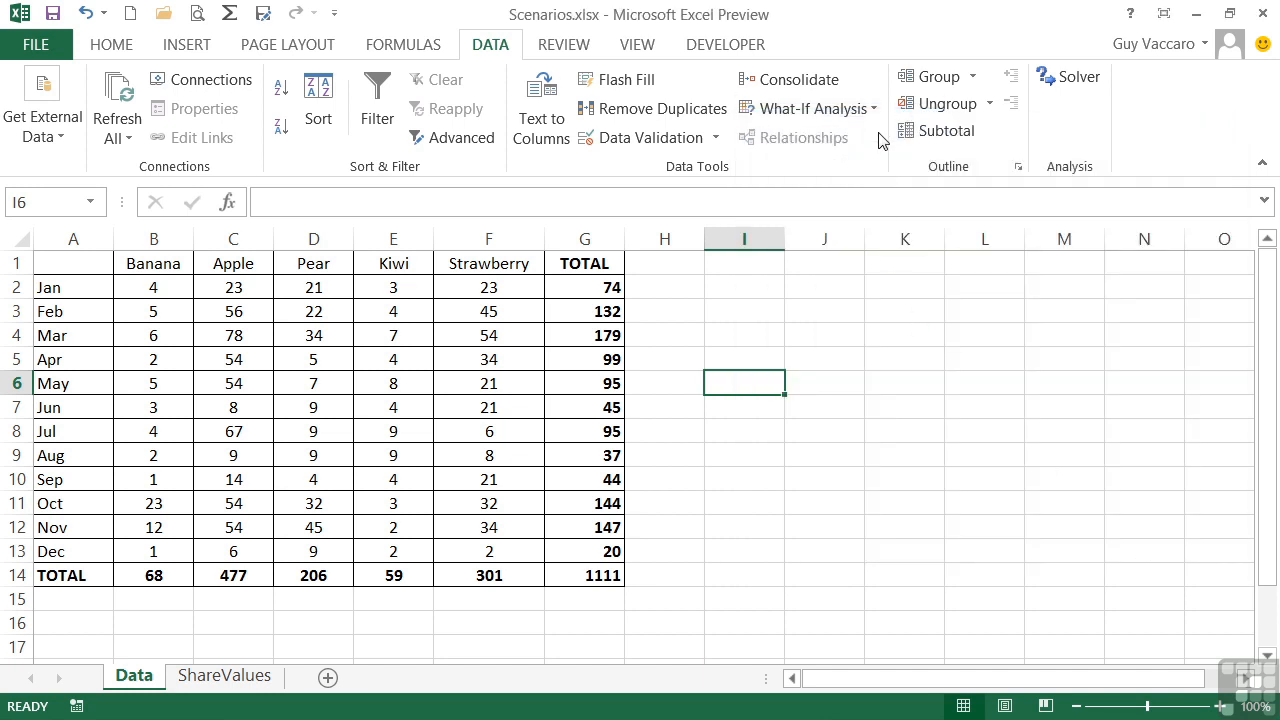
Show the Good Apples scenario in the fruit table using Scenario Manager.
{"action": "left_click", "coordinate": [876, 110]}
{"action": "left_click", "coordinate": [853, 138]}
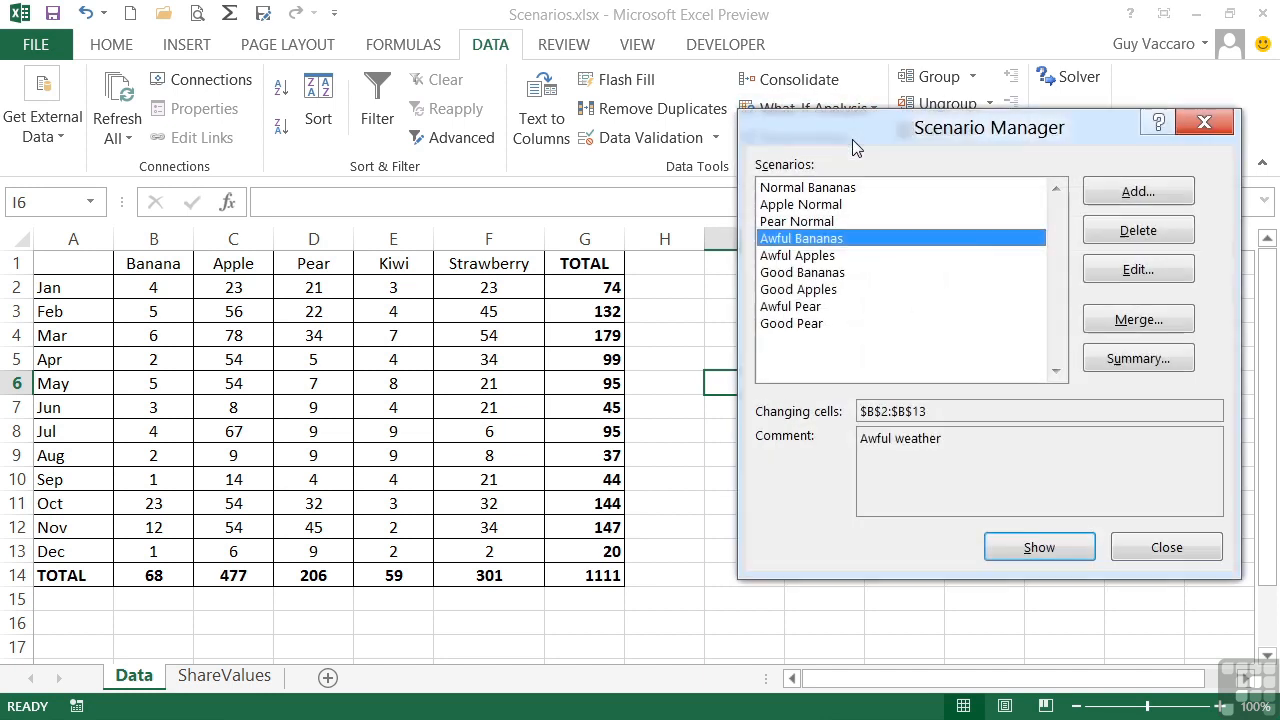
{"action": "left_click", "coordinate": [810, 290]}
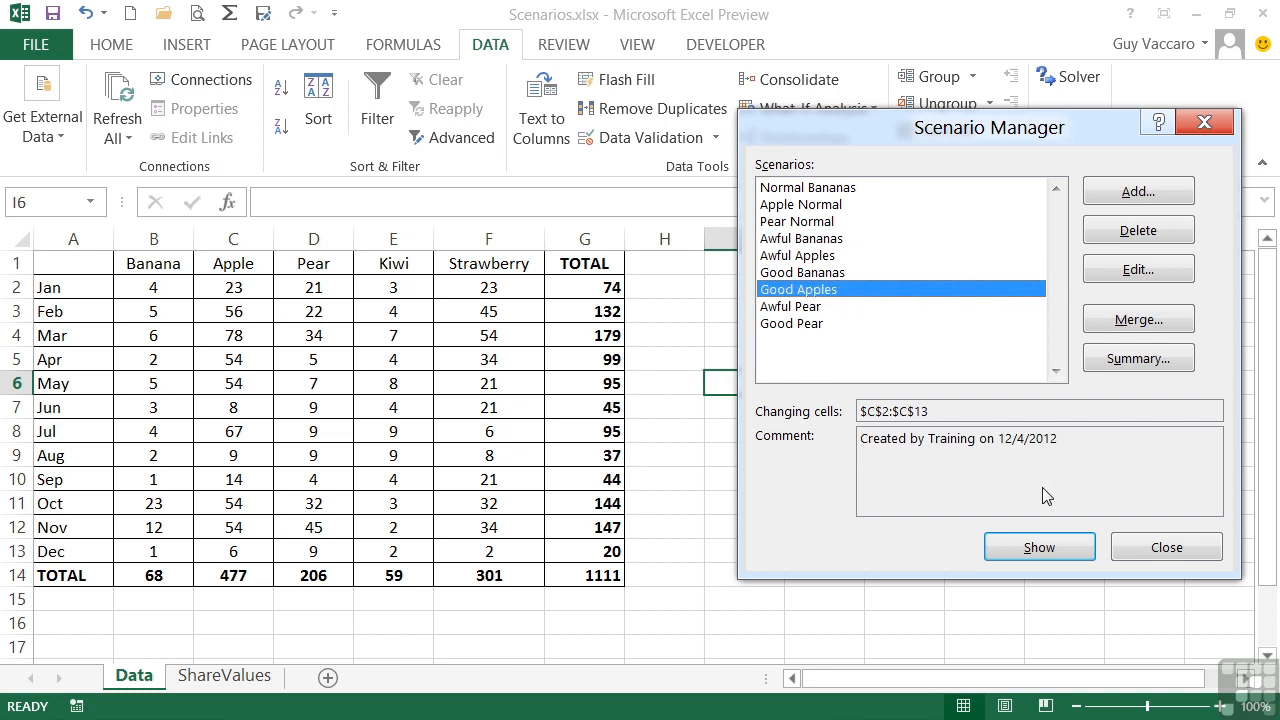
{"action": "left_click", "coordinate": [1074, 546]}
{"action": "left_click", "coordinate": [1158, 546]}
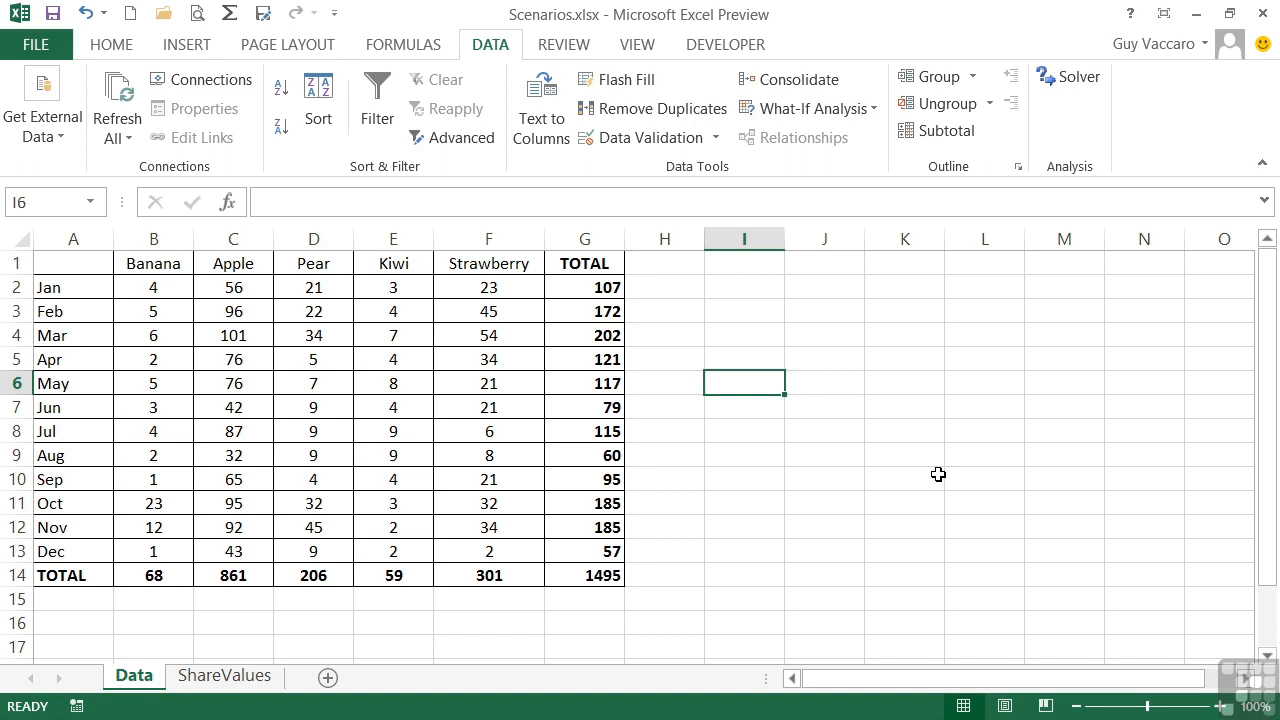
Begin a new macro recording setup and name the macro cmdBadApple.
{"action": "left_click", "coordinate": [719, 50]}
{"action": "left_click", "coordinate": [190, 80]}
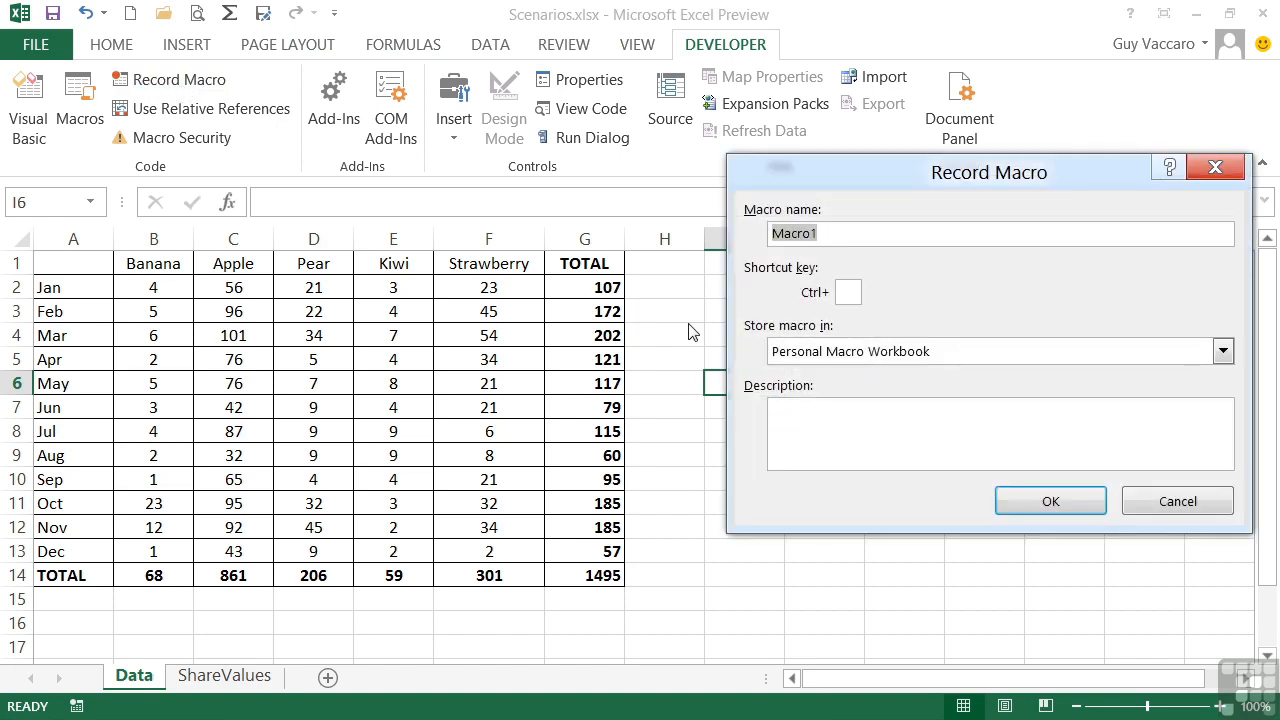
{"action": "type", "text": "badApple"}
{"action": "key", "text": "Home"}
{"action": "type", "text": "cmd"}
{"action": "key", "text": "Delete"}
{"action": "type", "text": "B"}
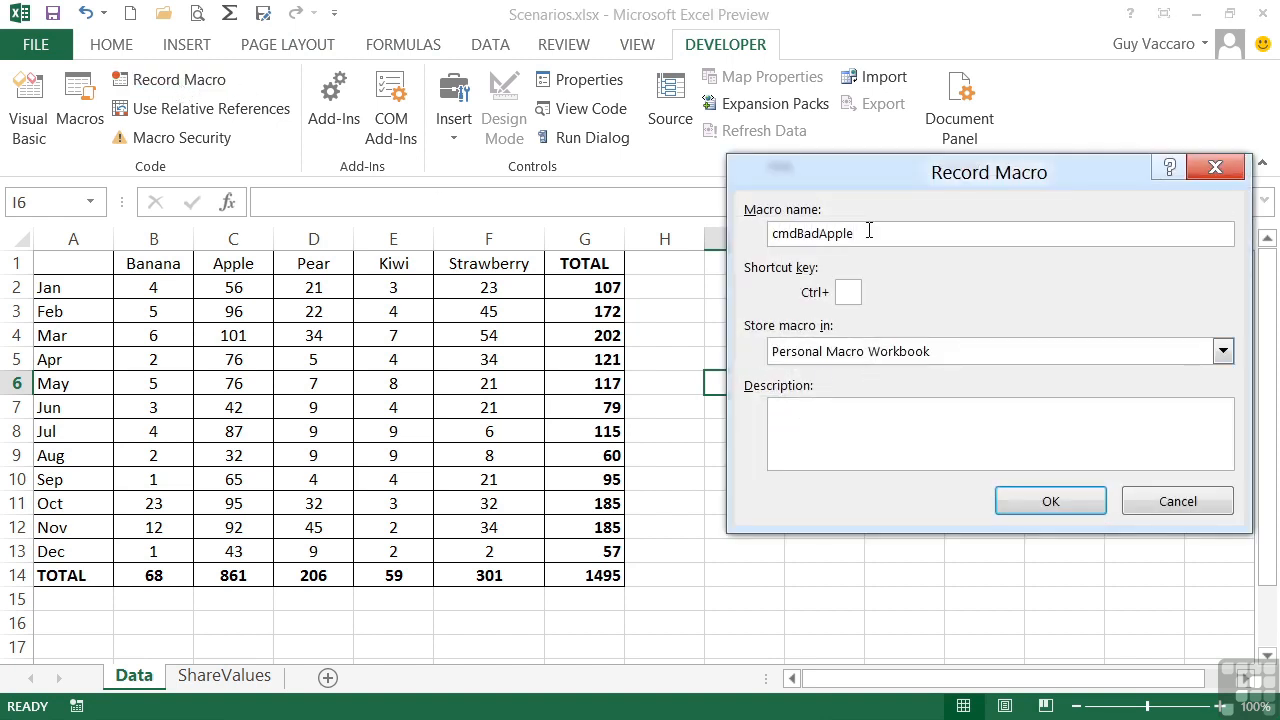
Assign Ctrl+Shift+A to the cmdBadApple macro, store it in This Workbook, and start recording.
{"action": "left_click", "coordinate": [850, 293]}
{"action": "type", "text": "A"}
{"action": "left_click", "coordinate": [1012, 352]}
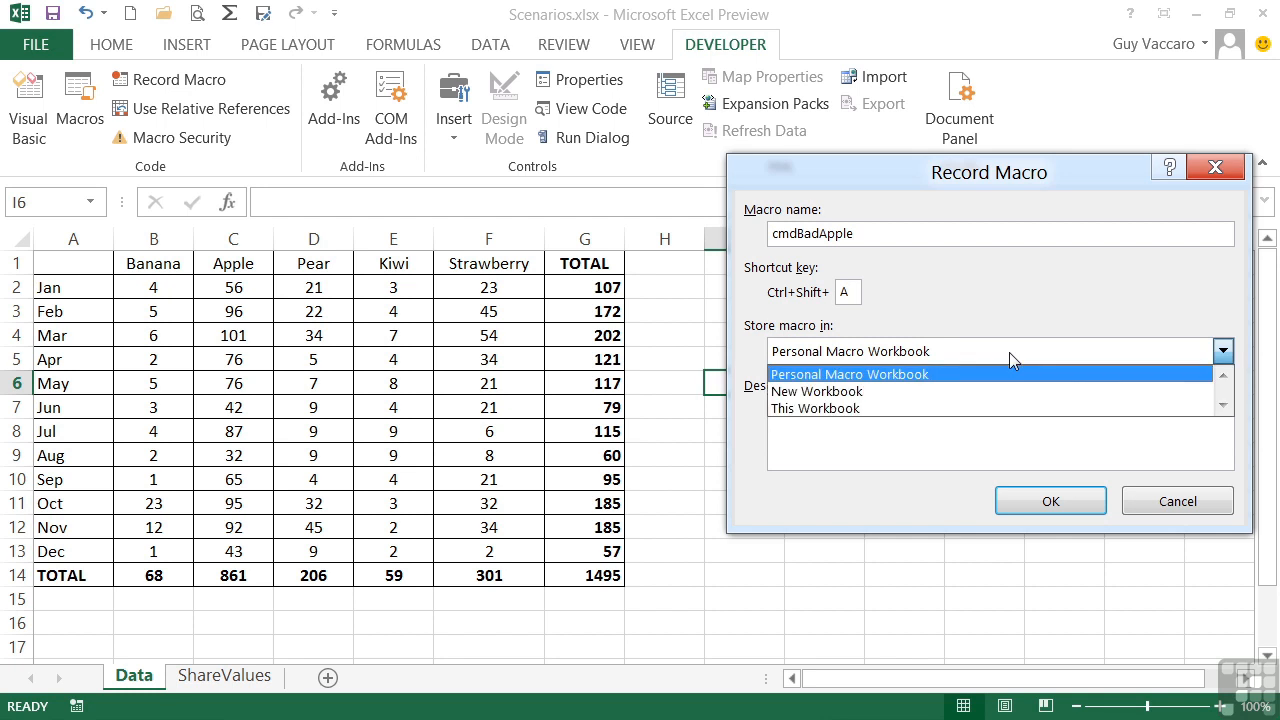
{"action": "left_click", "coordinate": [971, 408]}
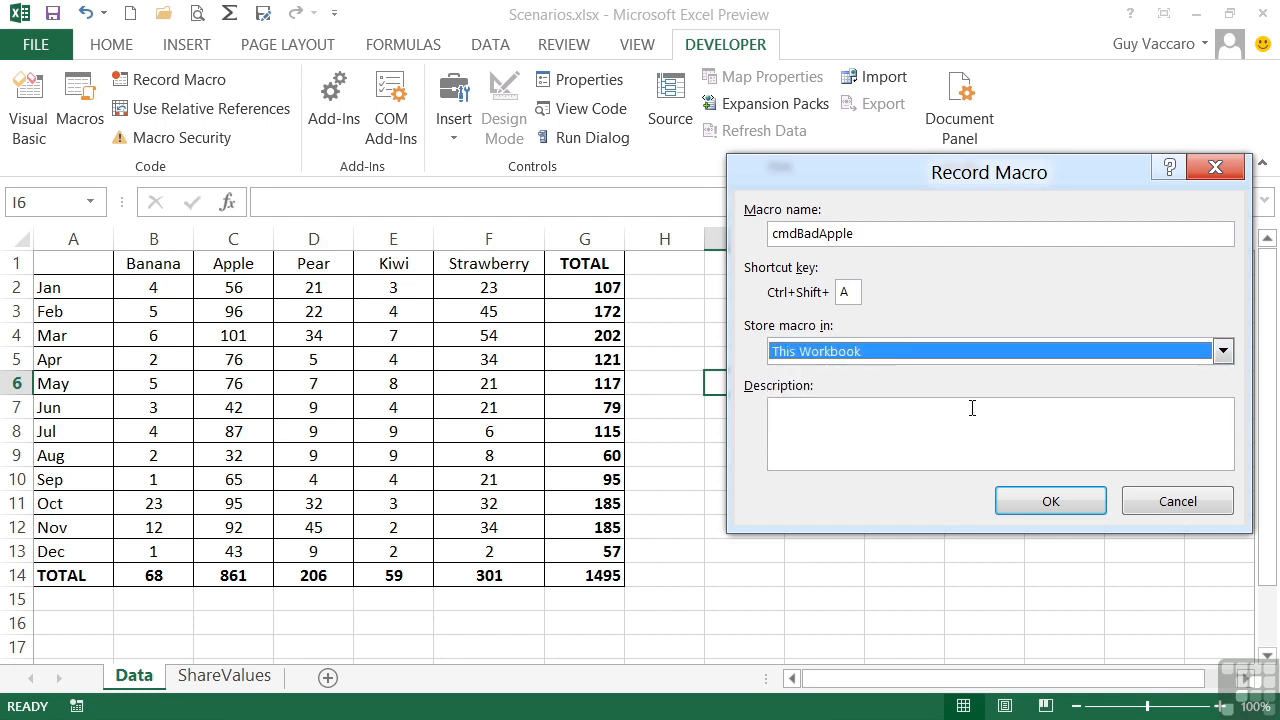
{"action": "left_click", "coordinate": [971, 408]}
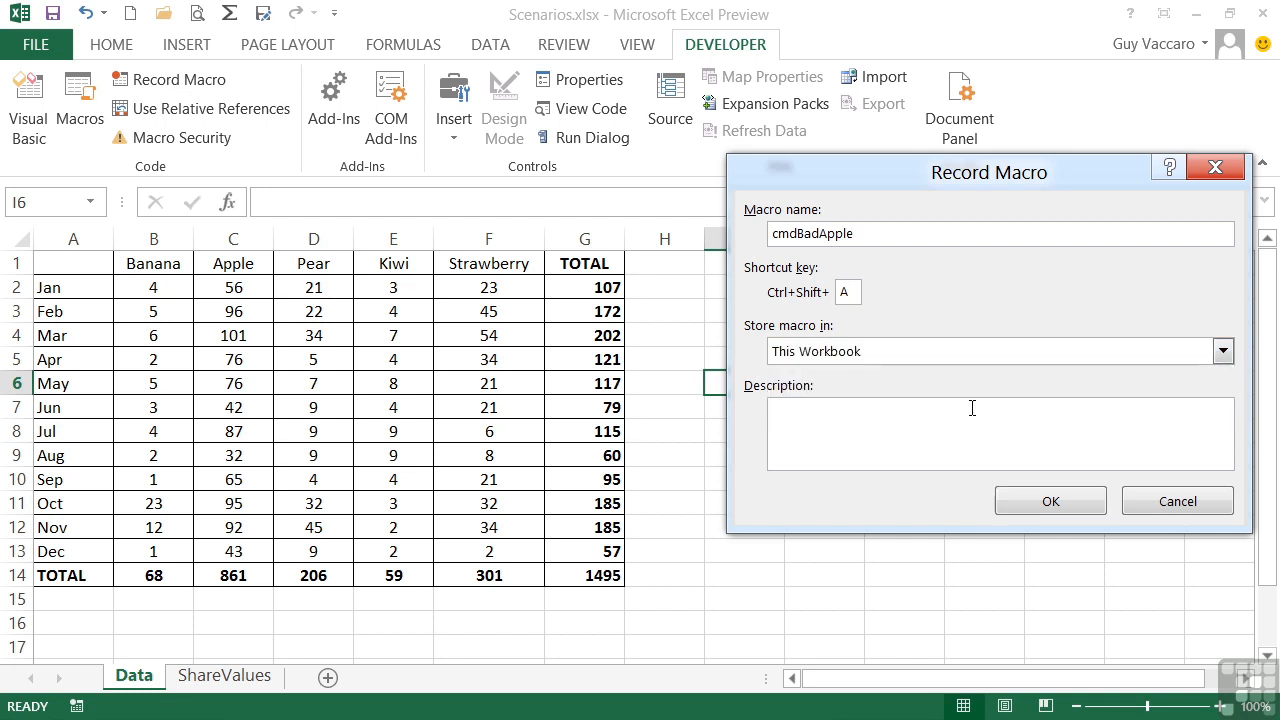
{"action": "left_click", "coordinate": [1048, 503]}
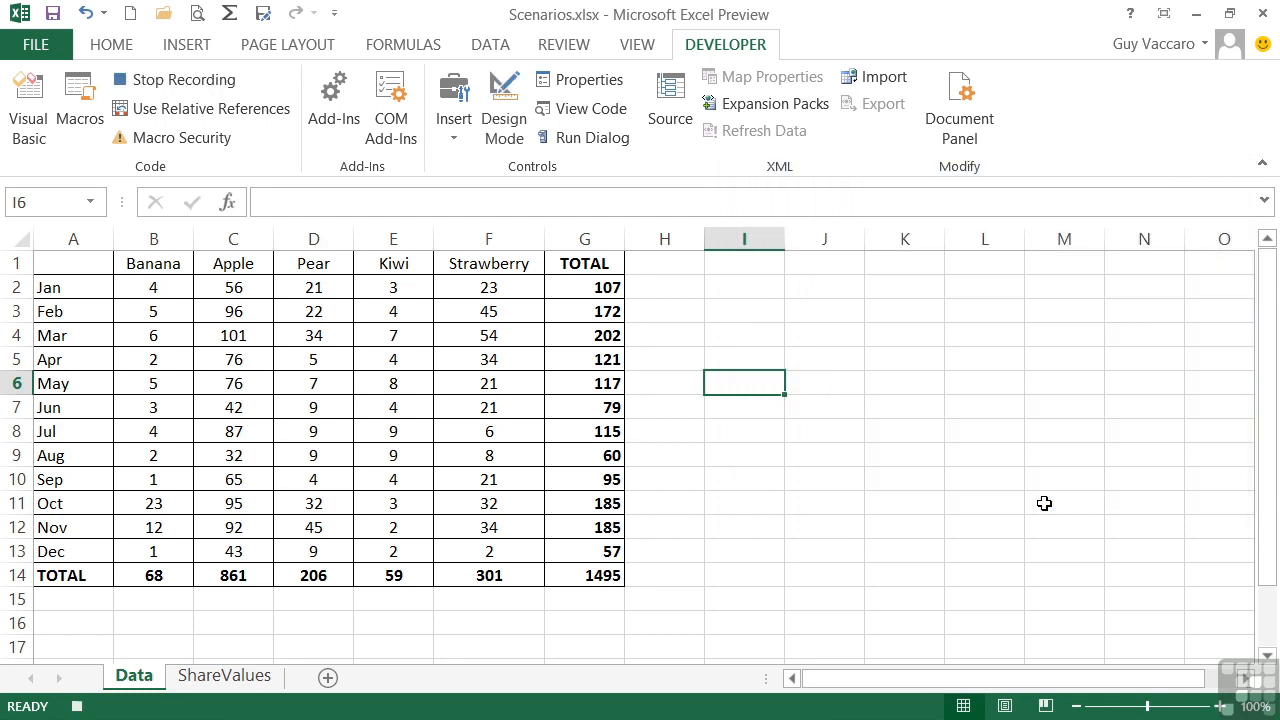
Record showing the Awful Apples scenario in the macro, then stop recording.
{"action": "left_click", "coordinate": [482, 44]}
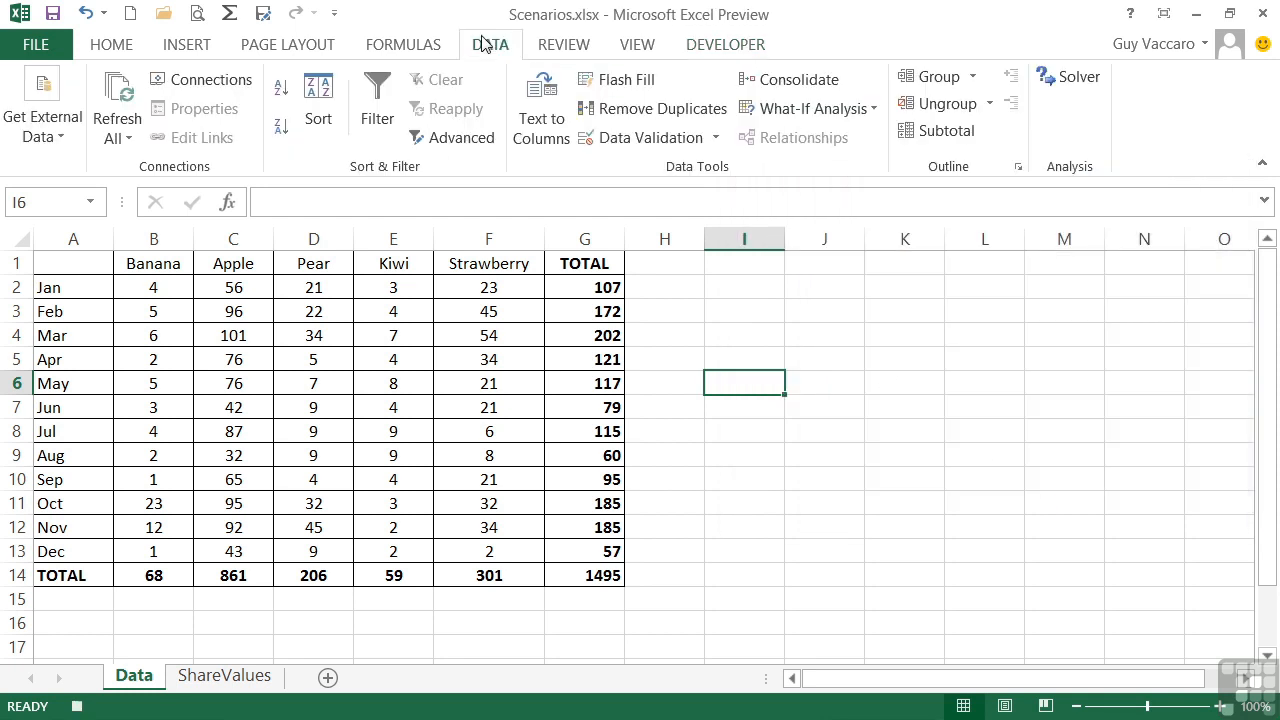
{"action": "left_click", "coordinate": [813, 108]}
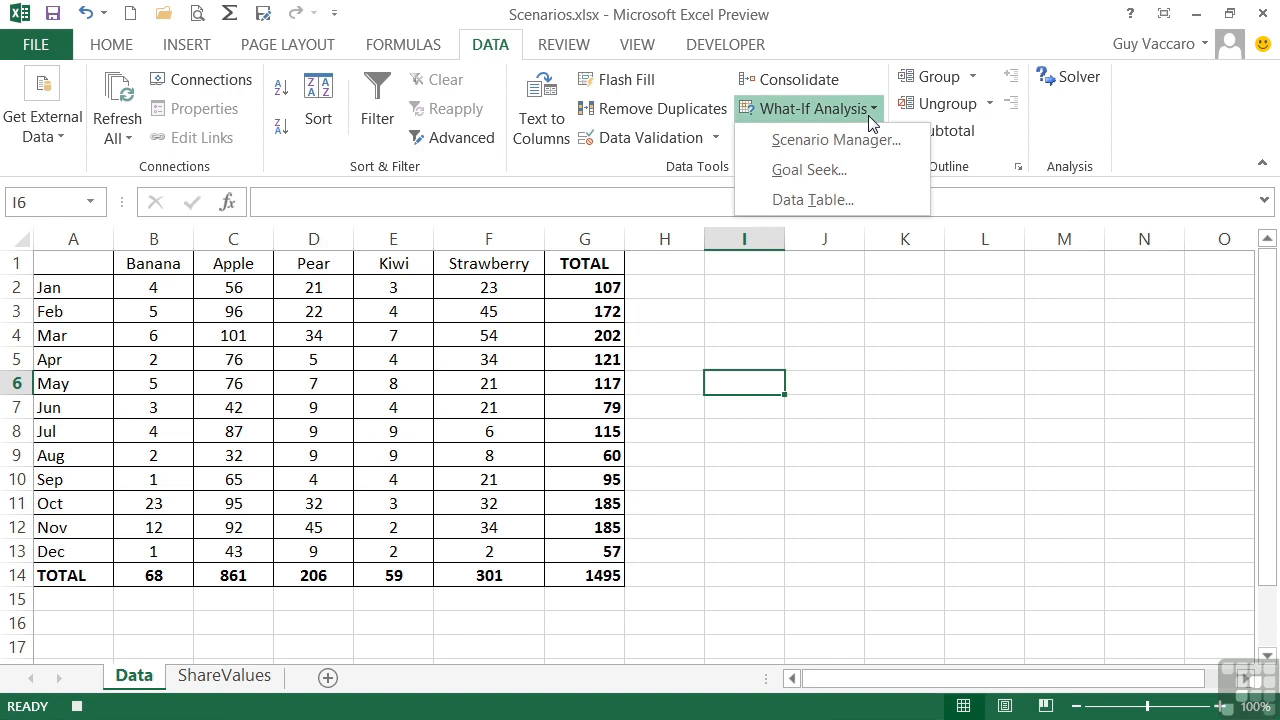
{"action": "left_click", "coordinate": [858, 139]}
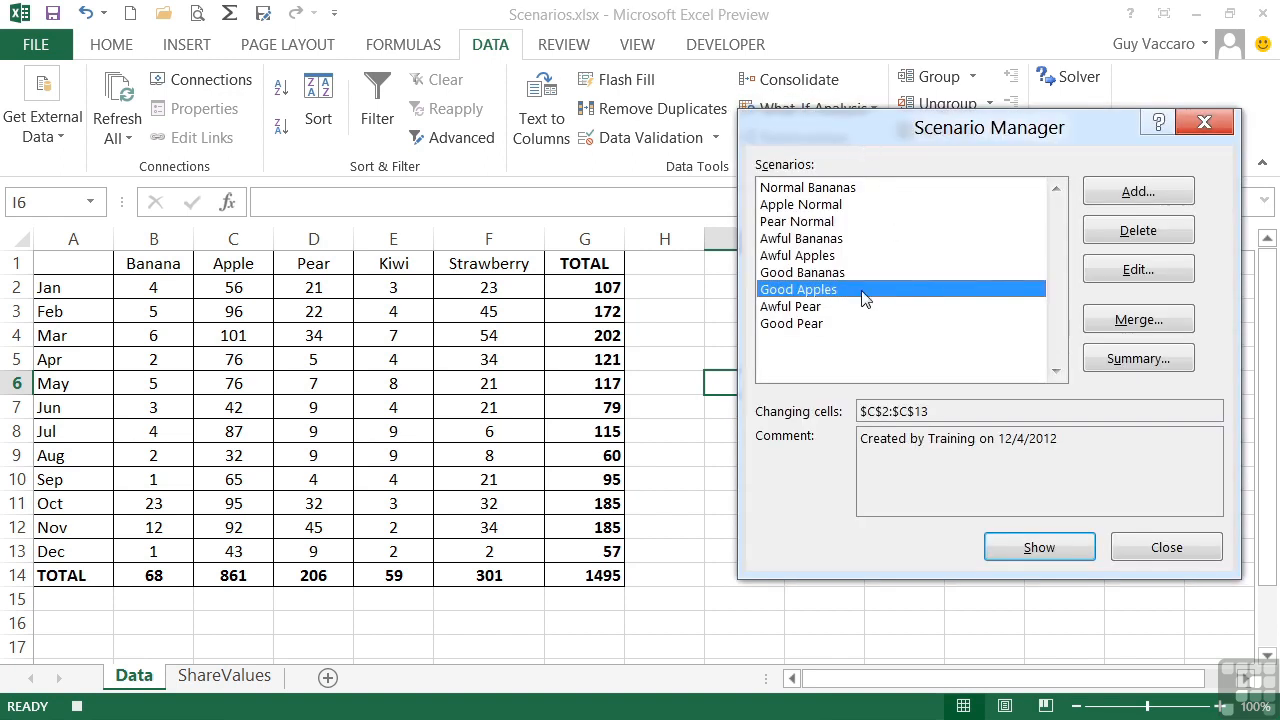
{"action": "left_click", "coordinate": [836, 257]}
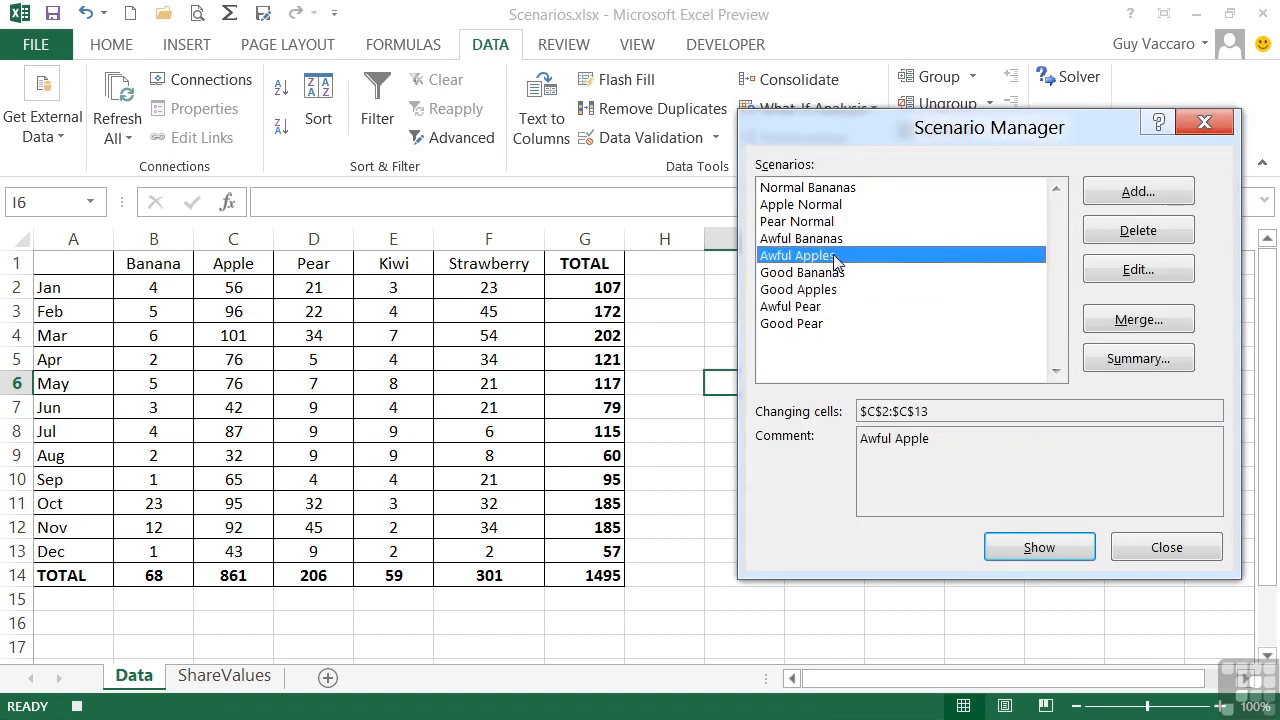
{"action": "left_click", "coordinate": [1045, 545]}
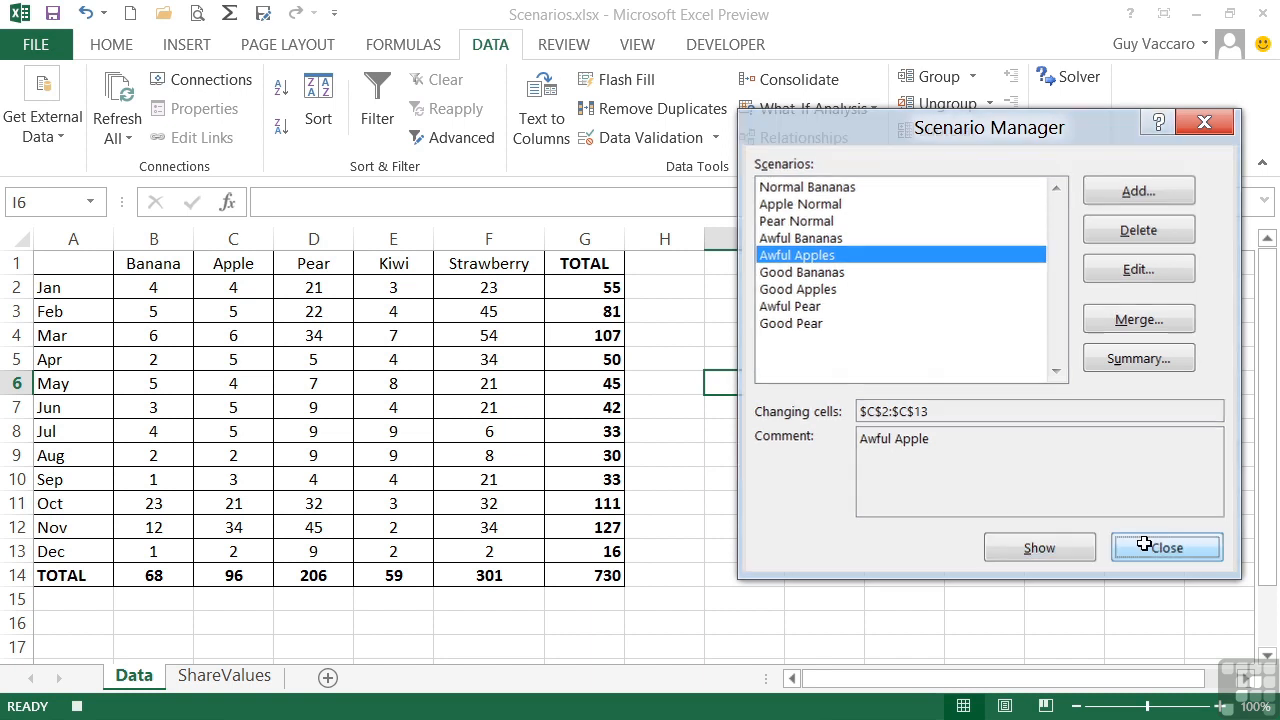
{"action": "left_click", "coordinate": [1162, 548]}
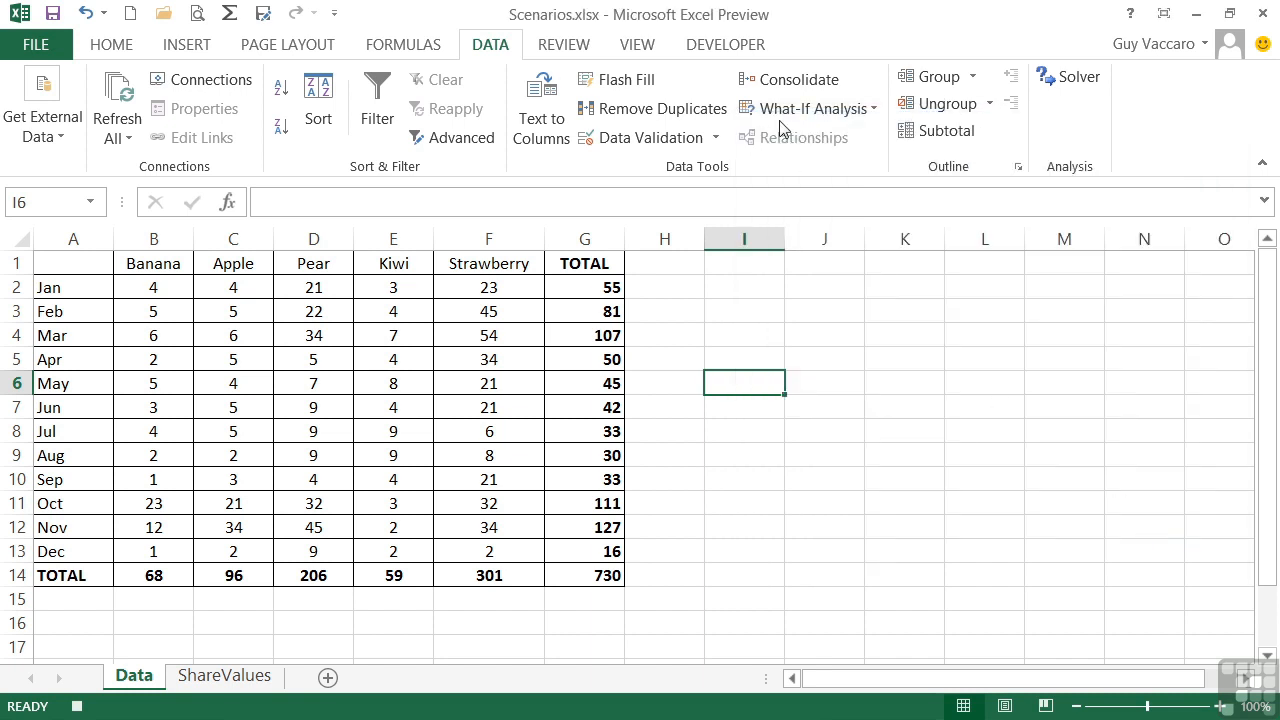
{"action": "left_click", "coordinate": [725, 45]}
{"action": "left_click", "coordinate": [160, 80]}
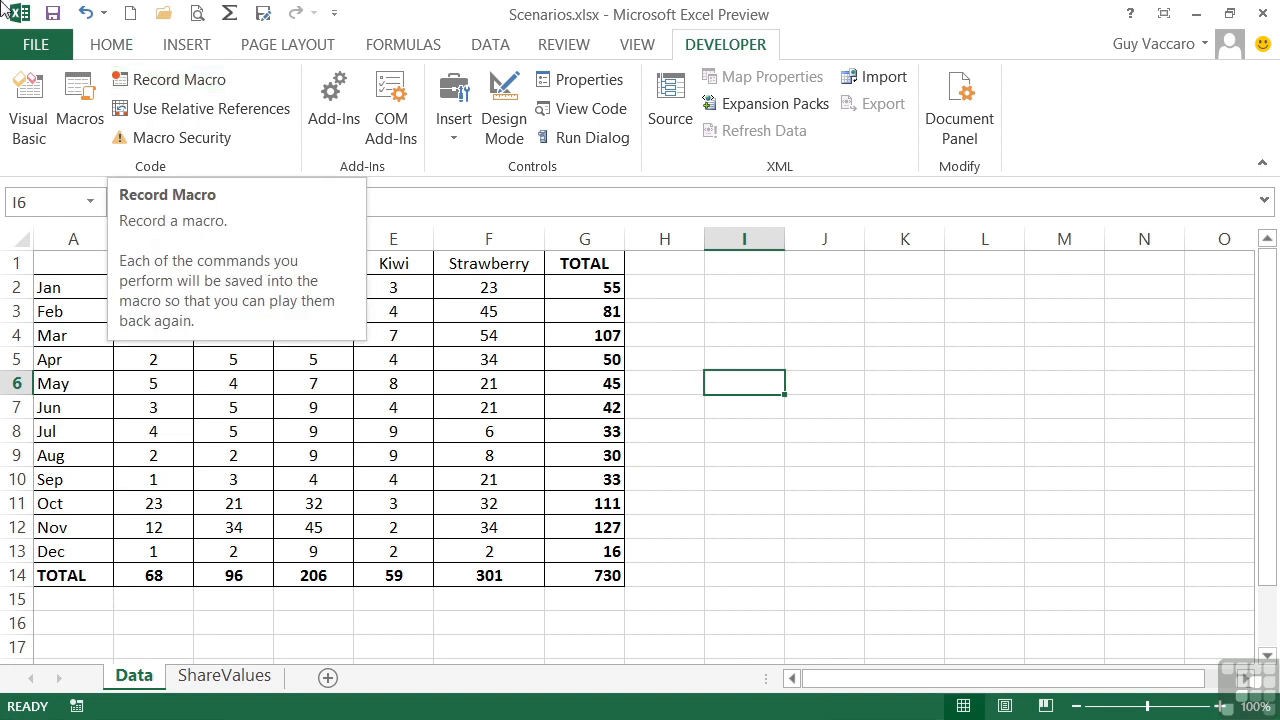
Start recording a macro named cmdBadPear with the shortcut Ctrl+Shift+P, stored in This Workbook.
{"action": "left_click", "coordinate": [170, 80]}
{"action": "type", "text": "cmdBadPear"}
{"action": "left_click", "coordinate": [847, 293]}
{"action": "type", "text": "P"}
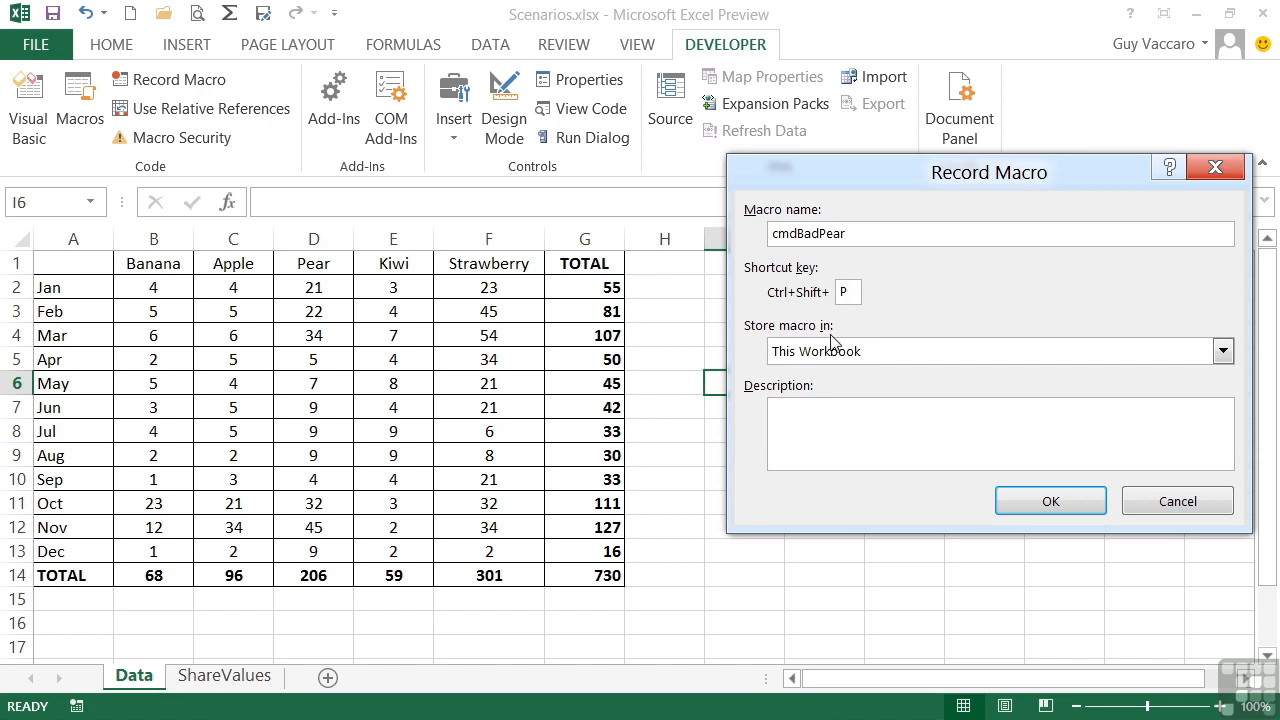
{"action": "left_click", "coordinate": [1045, 500]}
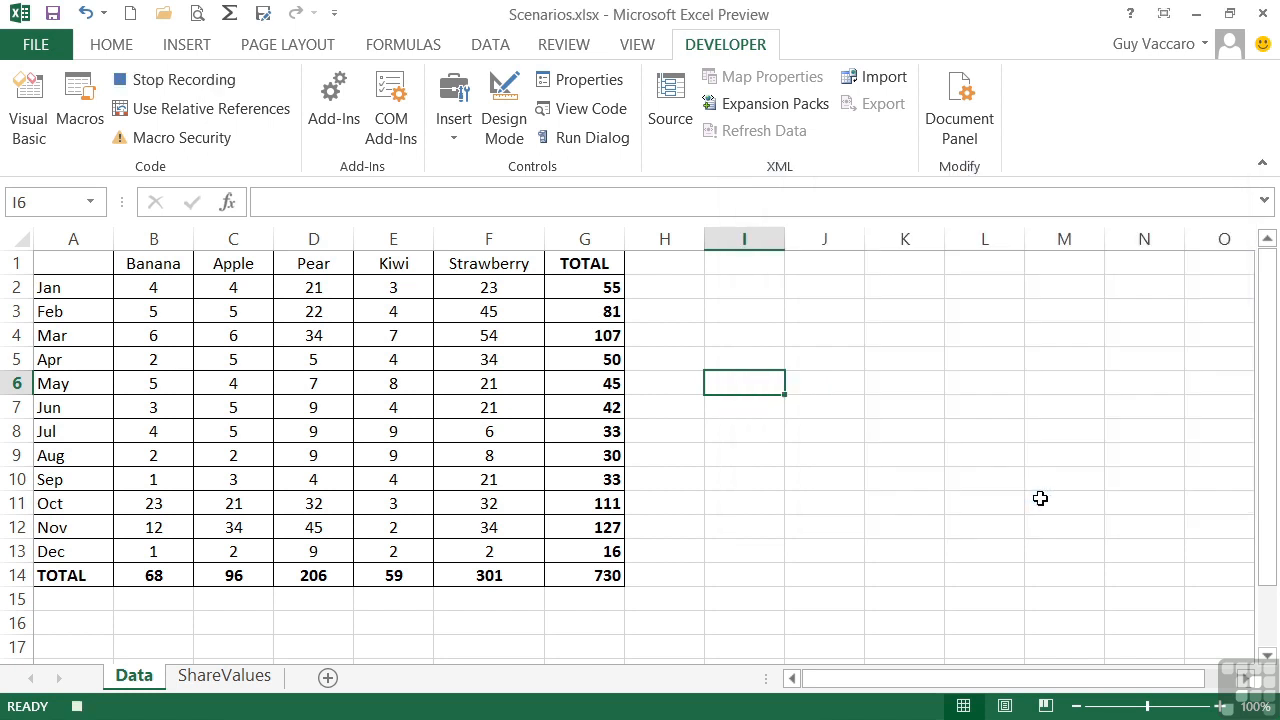
Record showing the Awful Pear scenario in the macro and end the recording.
{"action": "left_click", "coordinate": [512, 50]}
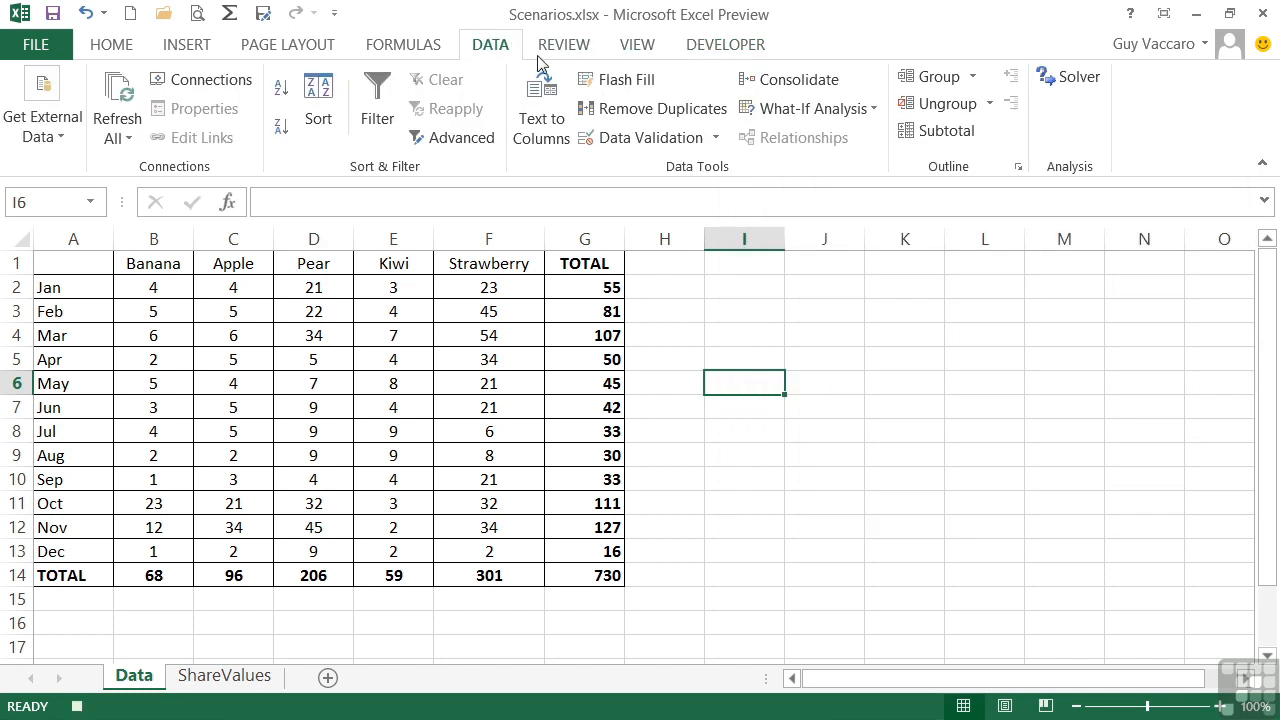
{"action": "left_click", "coordinate": [874, 108]}
{"action": "left_click", "coordinate": [862, 138]}
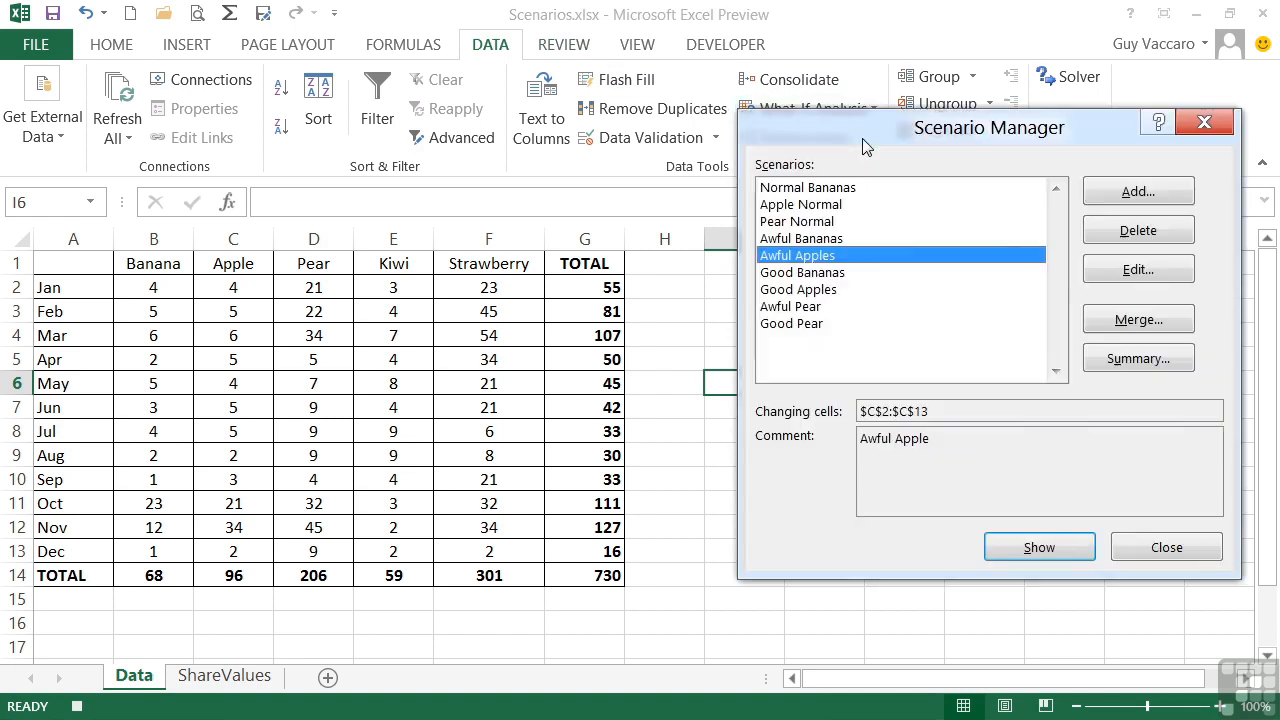
{"action": "left_click", "coordinate": [822, 305]}
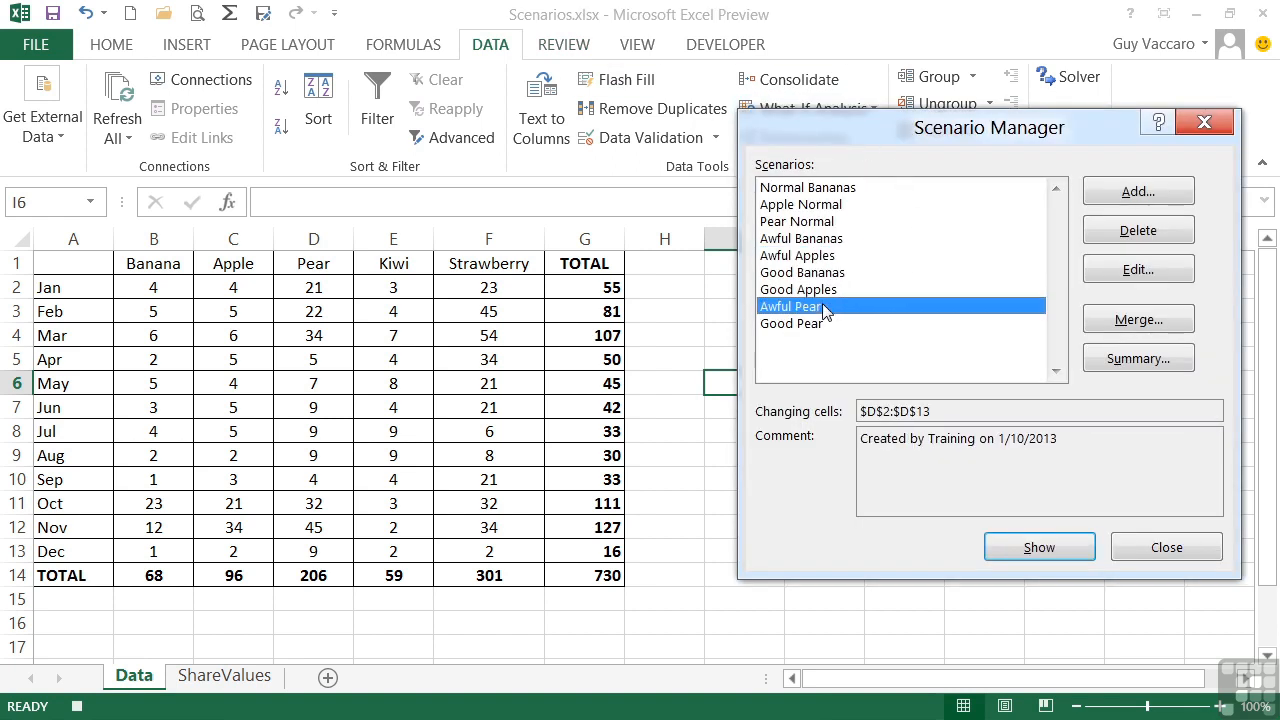
{"action": "left_click", "coordinate": [1050, 548]}
{"action": "left_click", "coordinate": [1152, 548]}
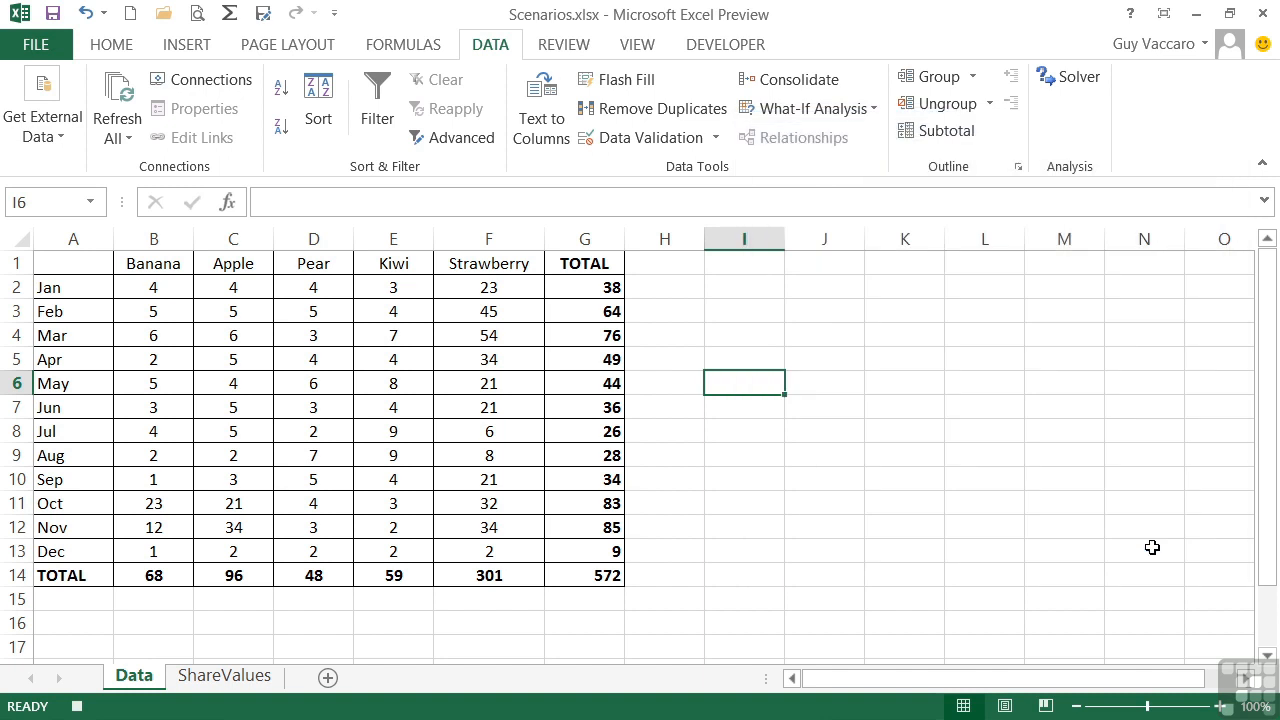
{"action": "left_click", "coordinate": [737, 42]}
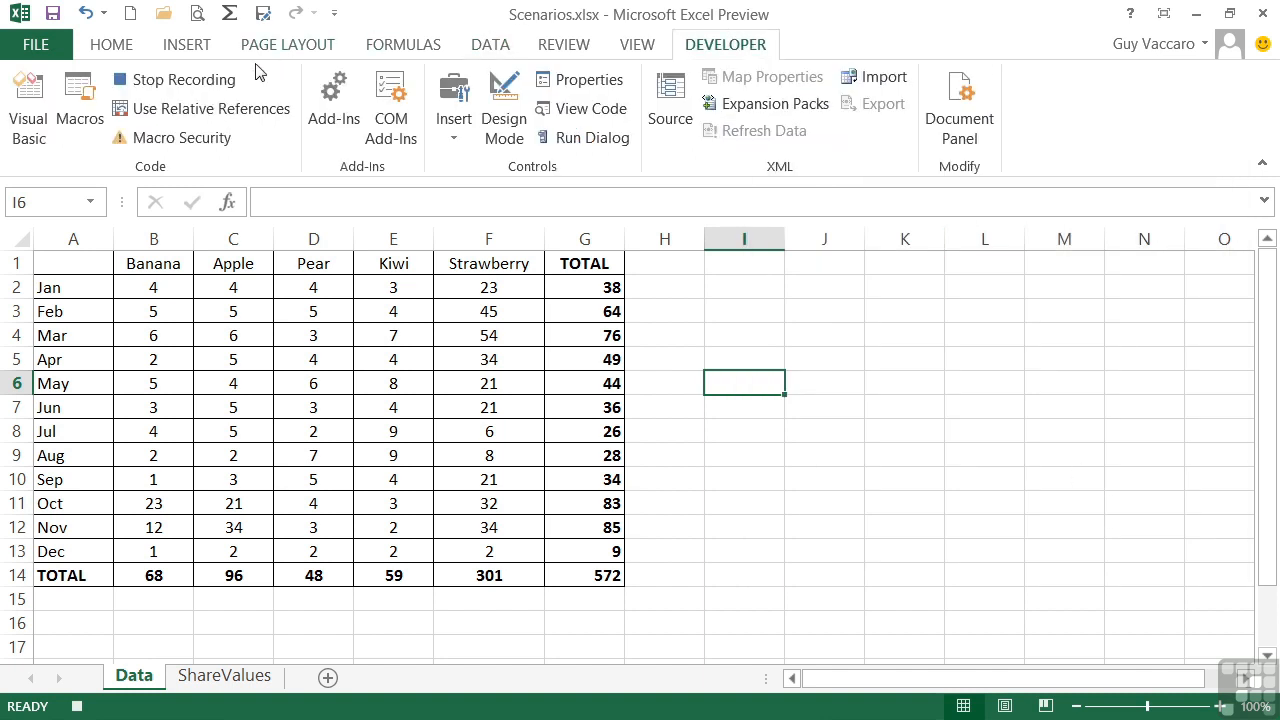
{"action": "left_click", "coordinate": [205, 80]}
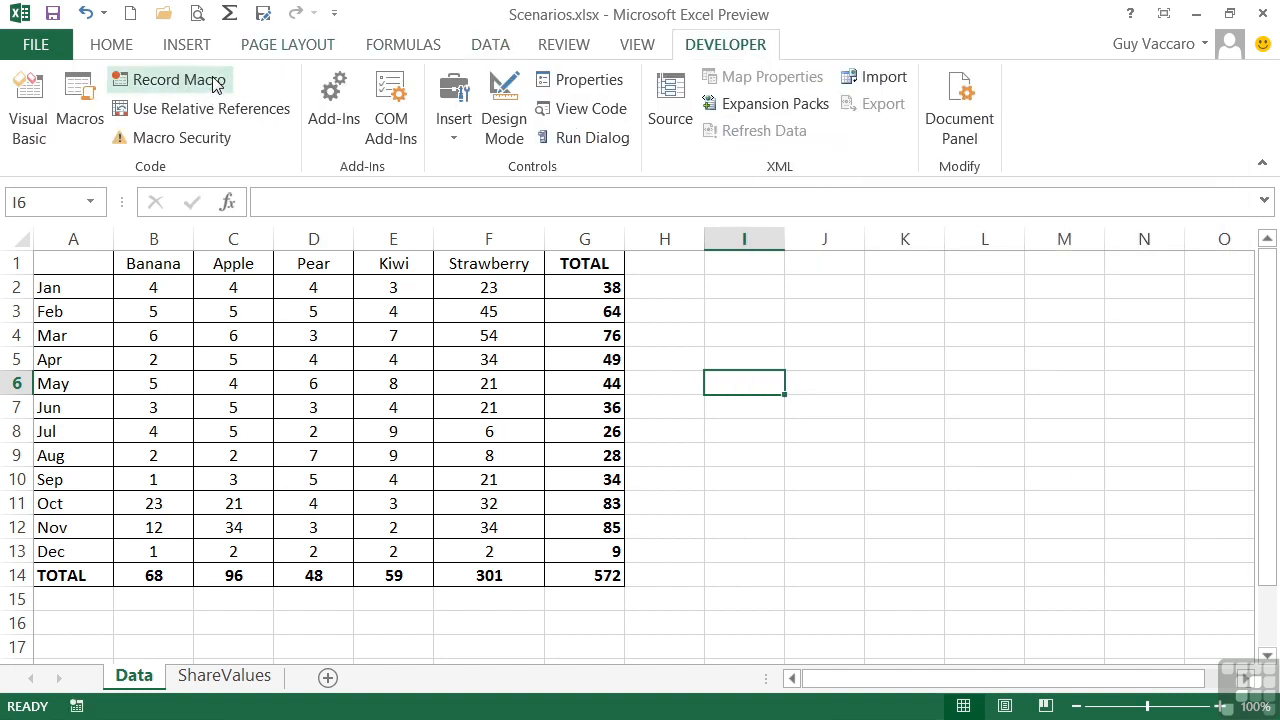
Start recording a macro named cmdBadBanana with the shortcut Ctrl+Shift+B, stored in This Workbook.
{"action": "left_click", "coordinate": [148, 85]}
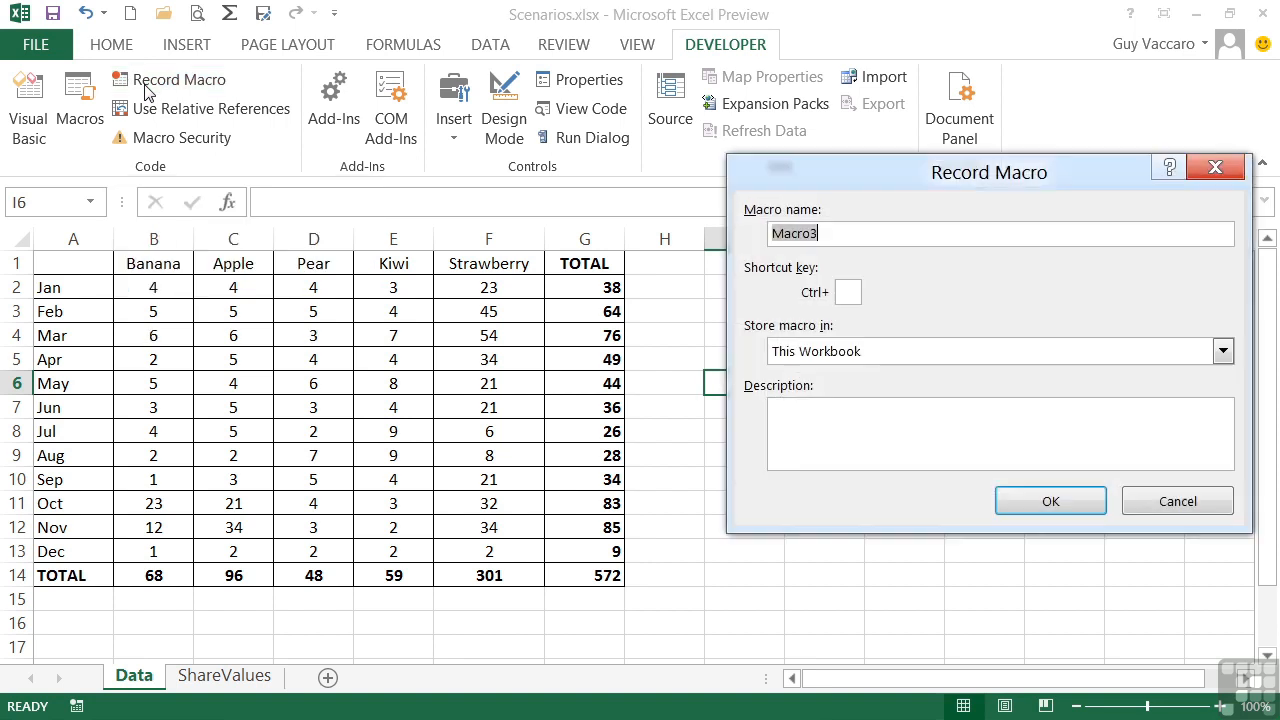
{"action": "type", "text": "cmdBadBanana"}
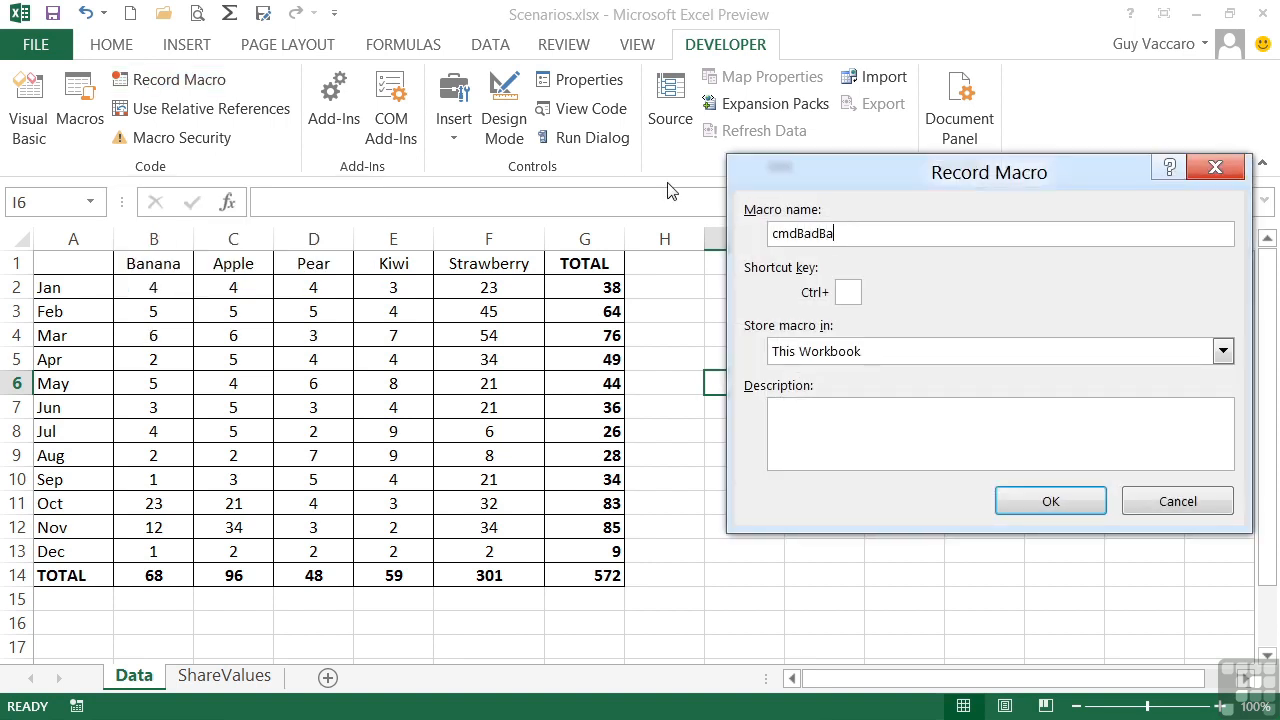
{"action": "left_click", "coordinate": [852, 297]}
{"action": "type", "text": "B"}
{"action": "left_click", "coordinate": [1053, 500]}
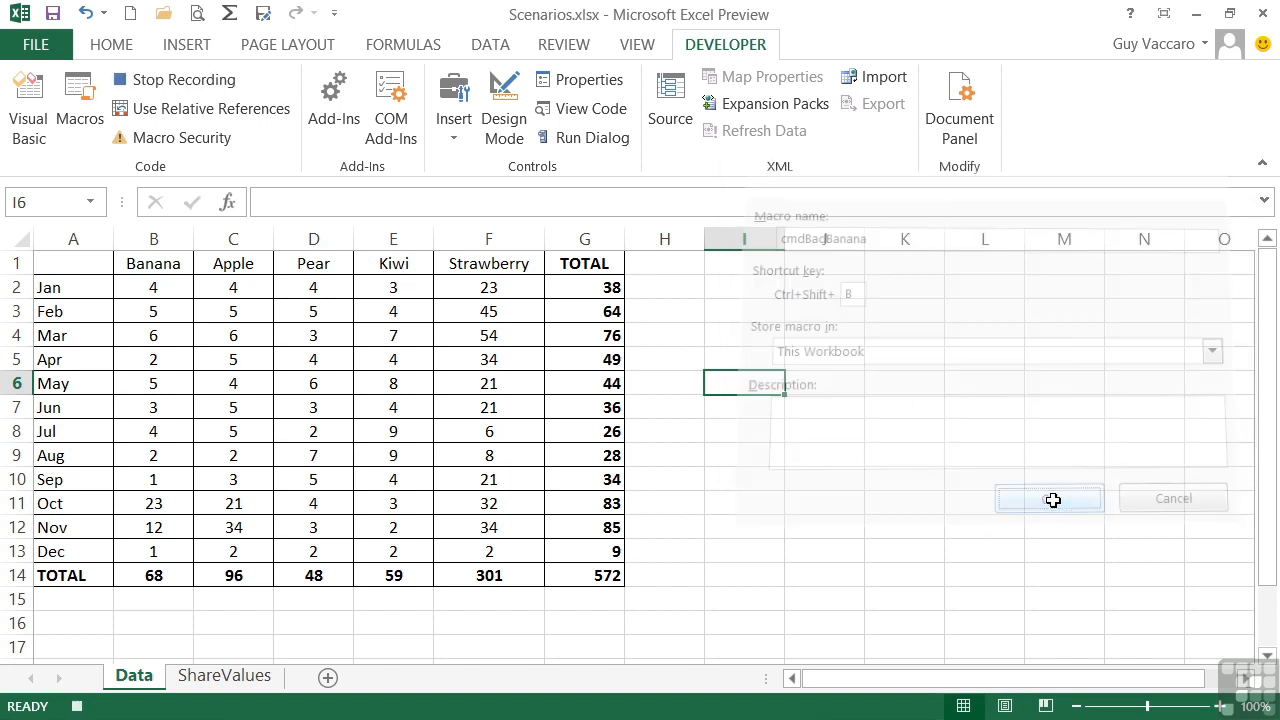
Record showing the Awful Bananas scenario in the macro and end the recording.
{"action": "left_click", "coordinate": [490, 46]}
{"action": "left_click", "coordinate": [869, 109]}
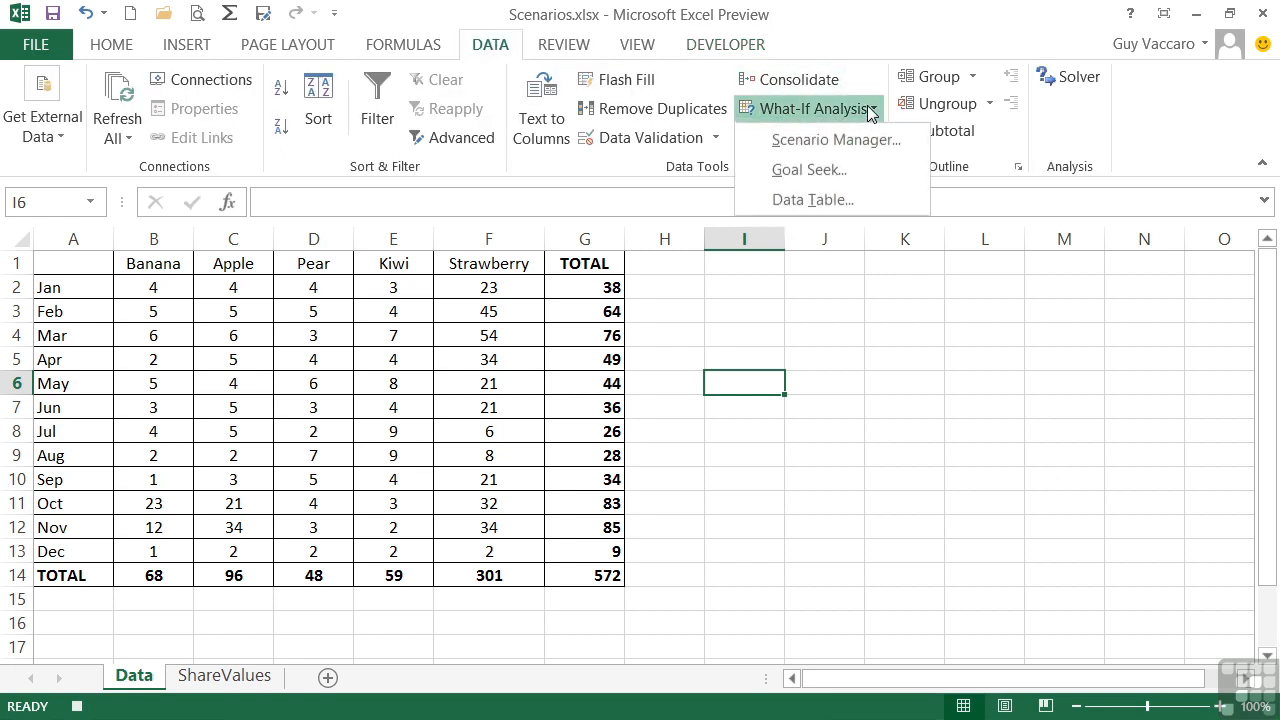
{"action": "left_click", "coordinate": [858, 140]}
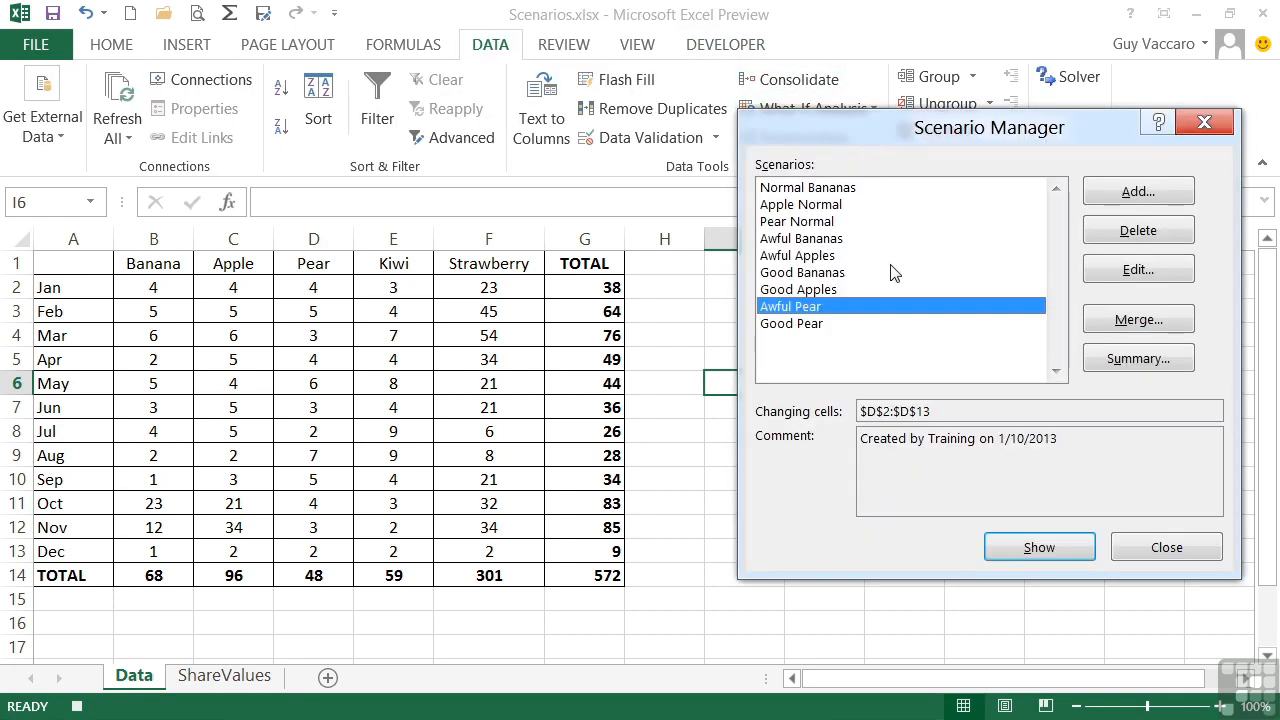
{"action": "left_click", "coordinate": [843, 240]}
{"action": "left_click", "coordinate": [1044, 556]}
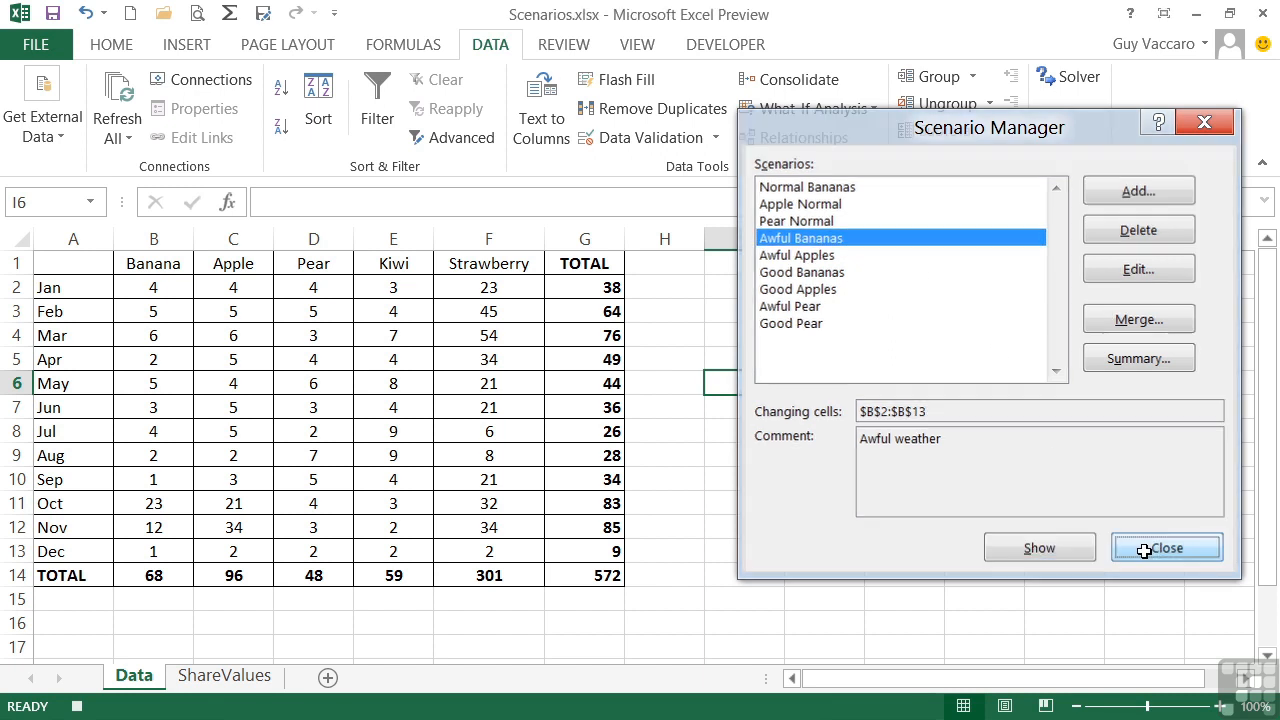
{"action": "left_click", "coordinate": [1144, 551]}
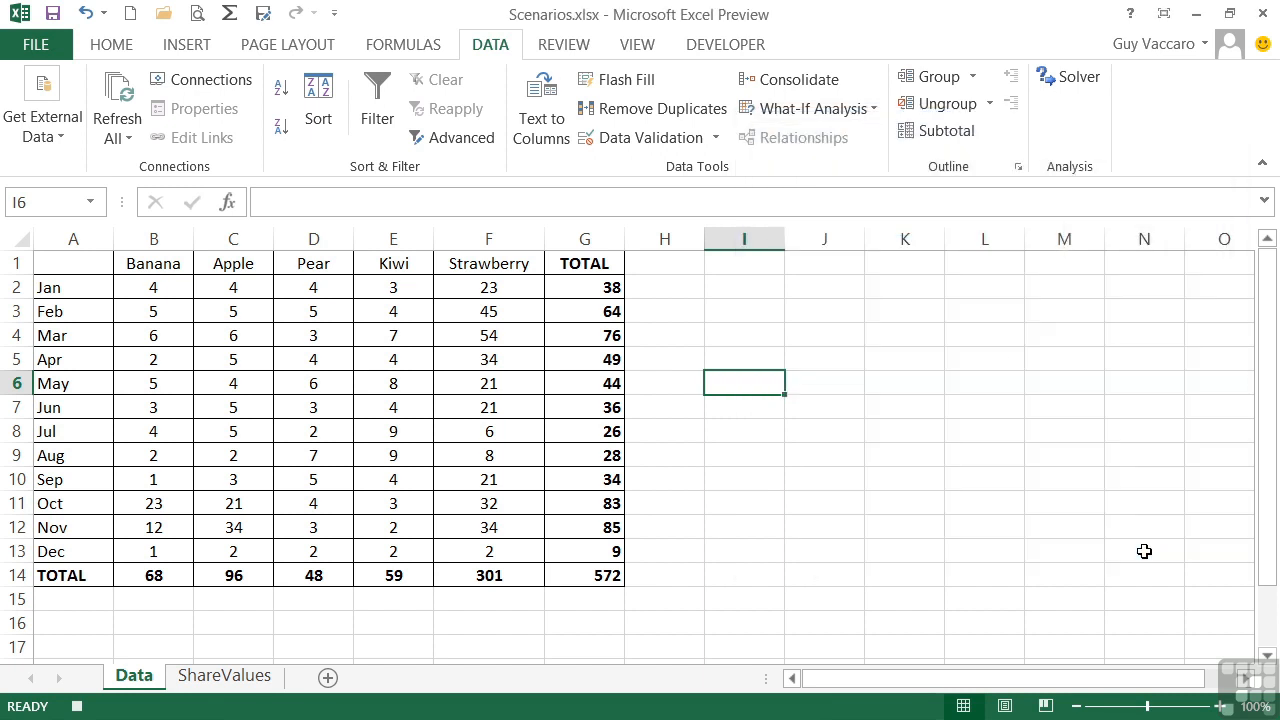
{"action": "left_click", "coordinate": [726, 45]}
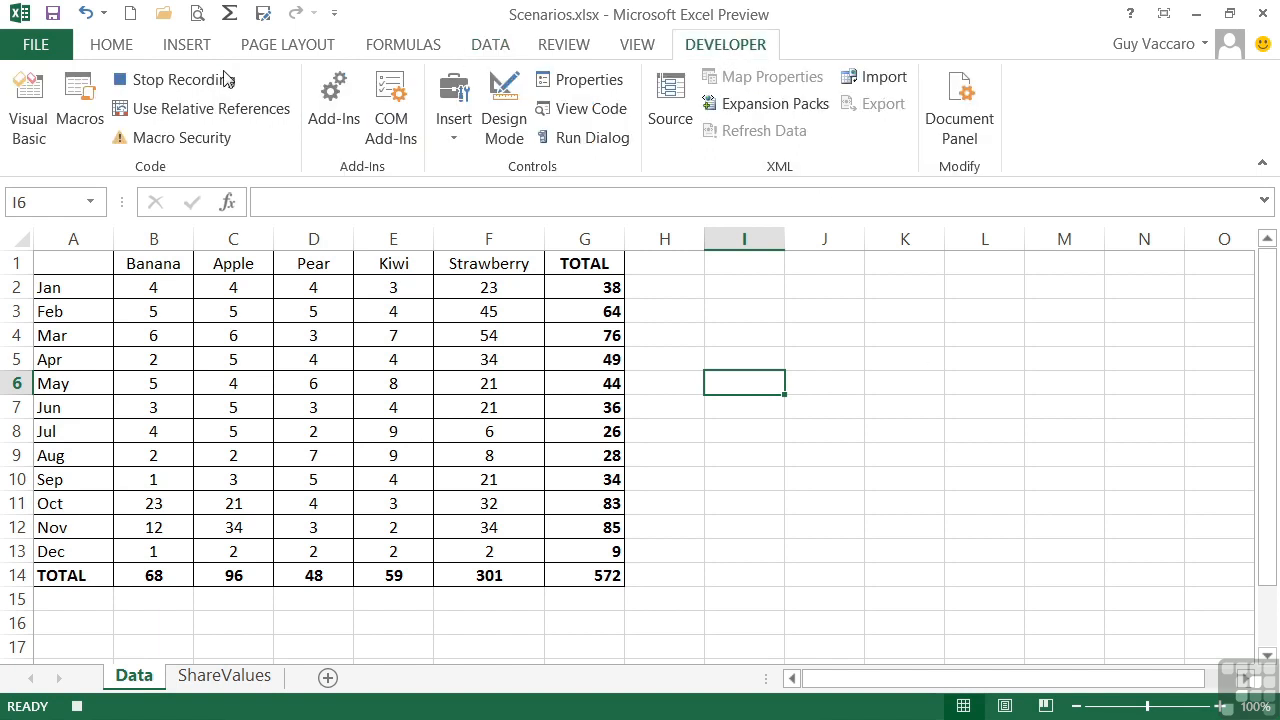
{"action": "left_click", "coordinate": [210, 79]}
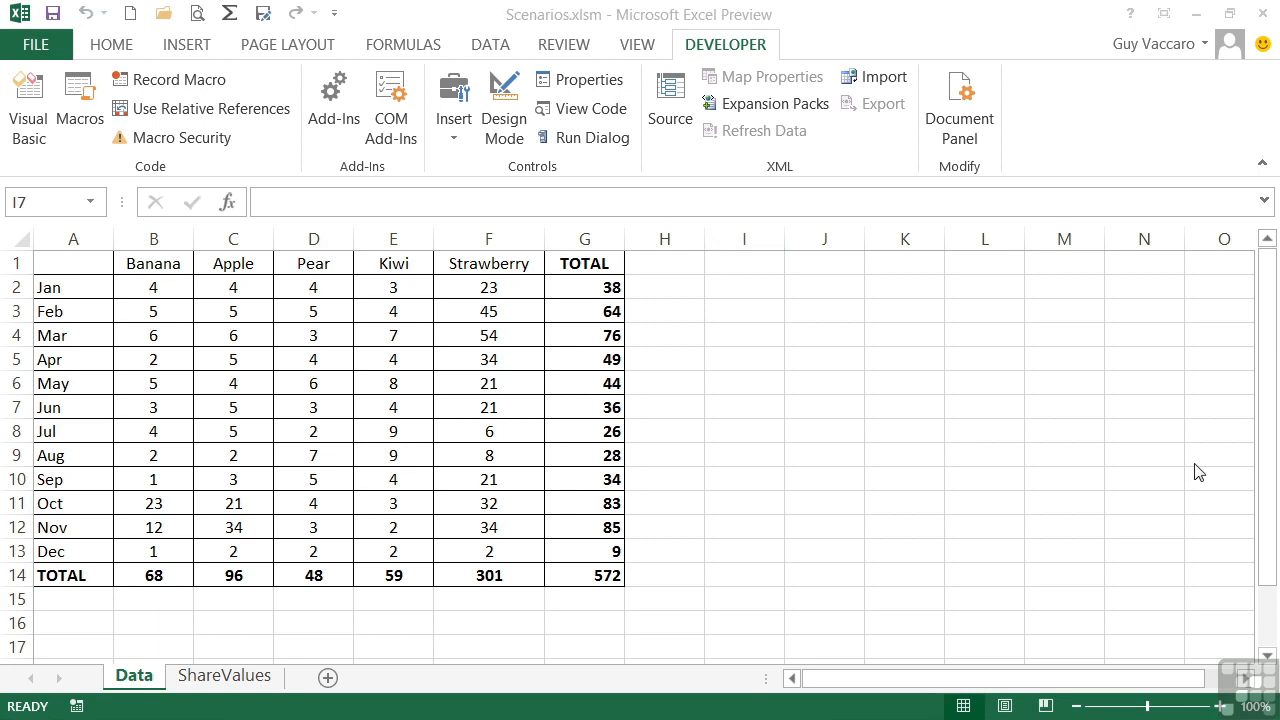
Show the Normal Bananas, Pear Normal and Apple Normal scenarios, and test the recorded bad-fruit macros on the table.
{"action": "left_click", "coordinate": [478, 47]}
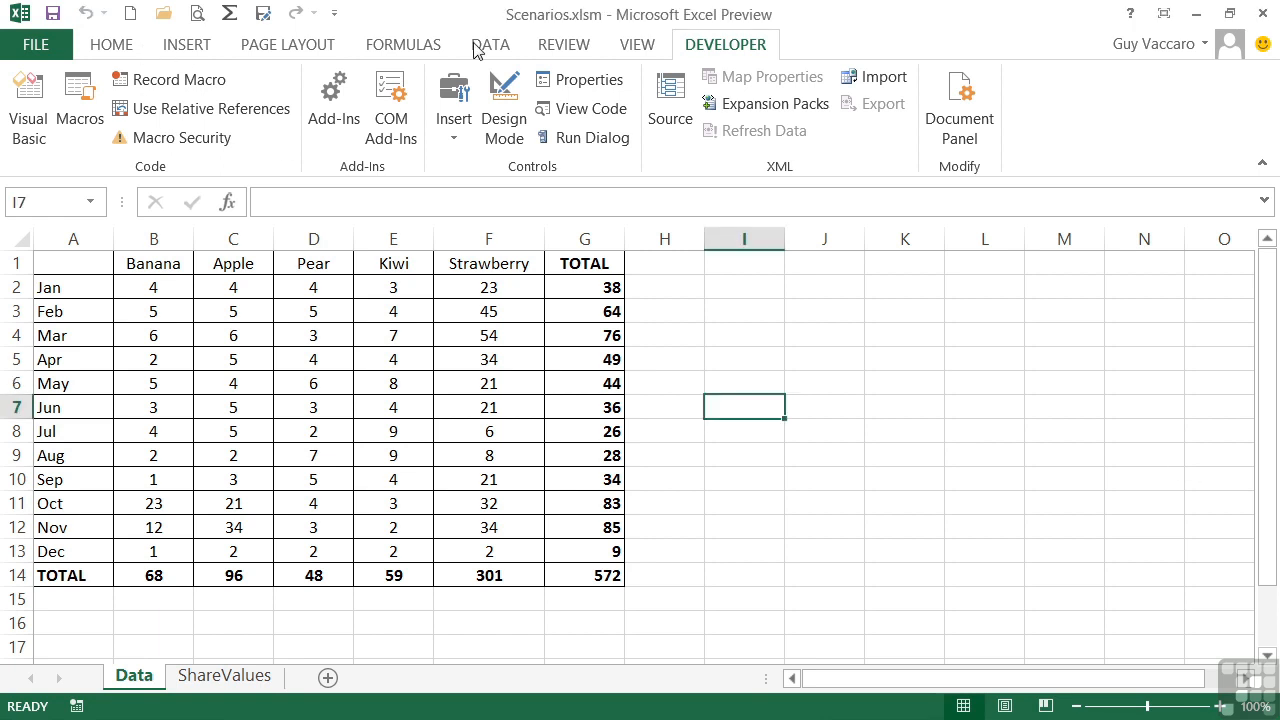
{"action": "left_click", "coordinate": [864, 108]}
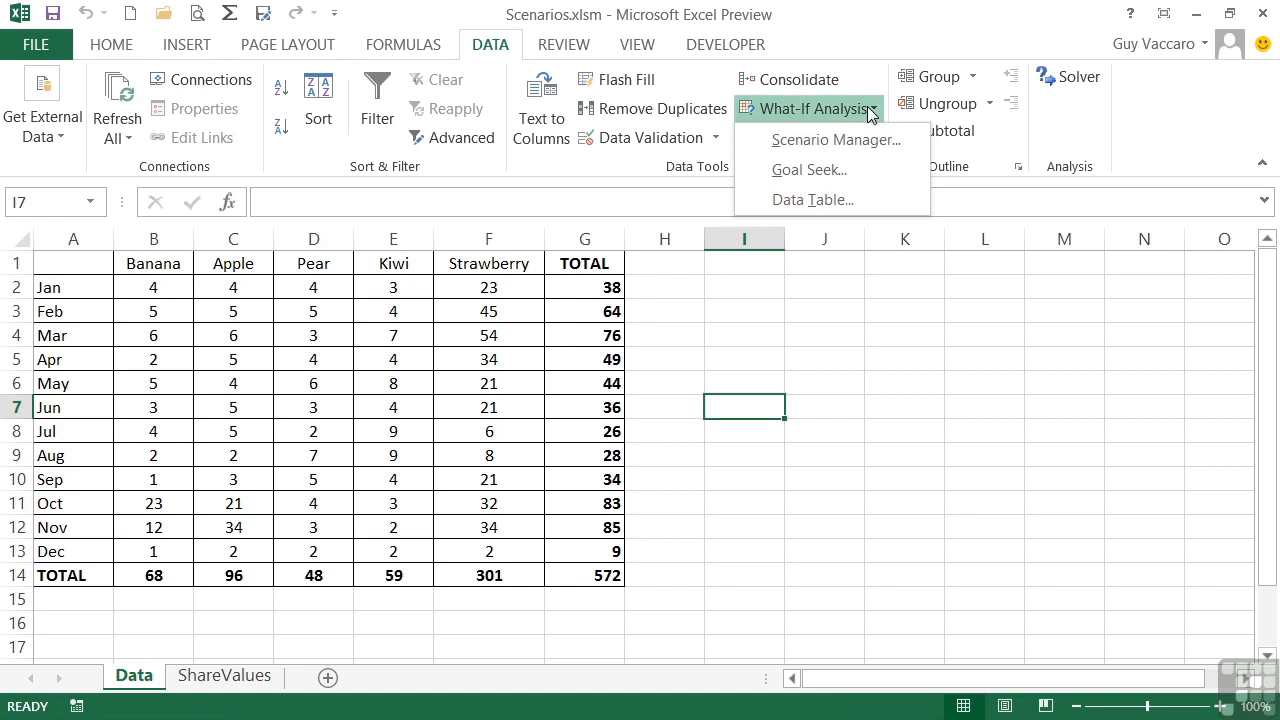
{"action": "left_click", "coordinate": [858, 140]}
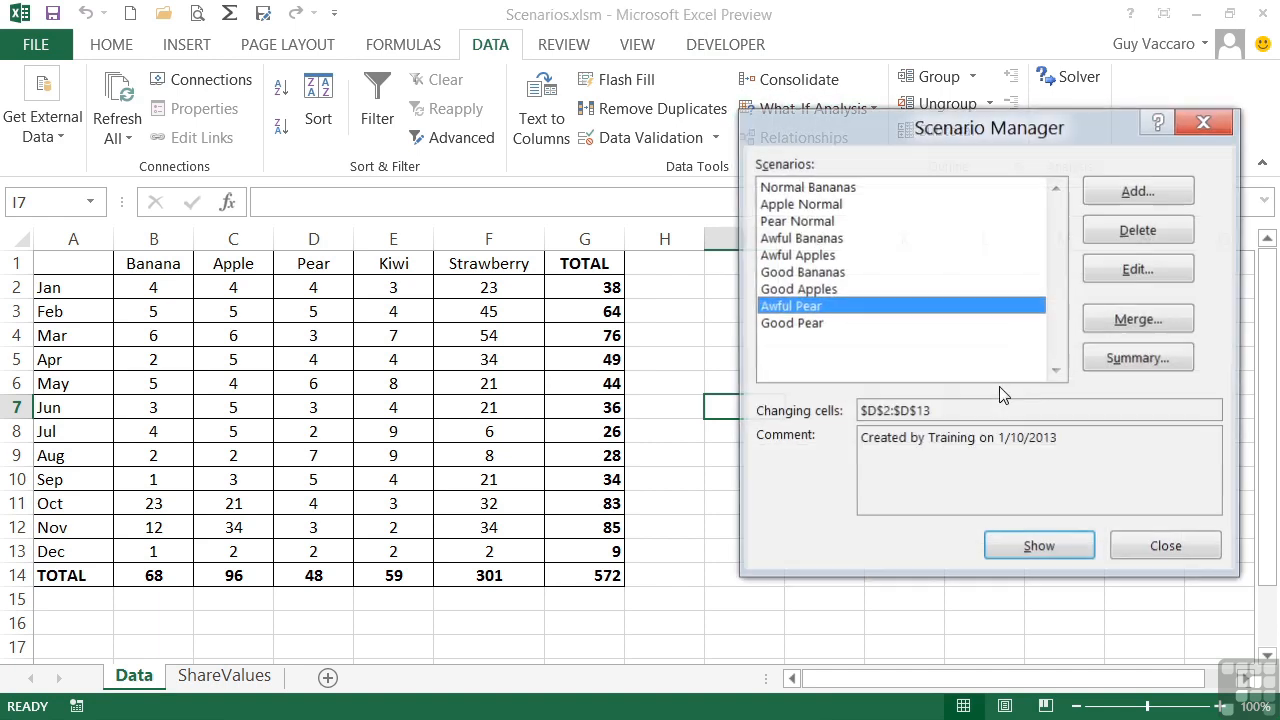
{"action": "double_click", "coordinate": [822, 190]}
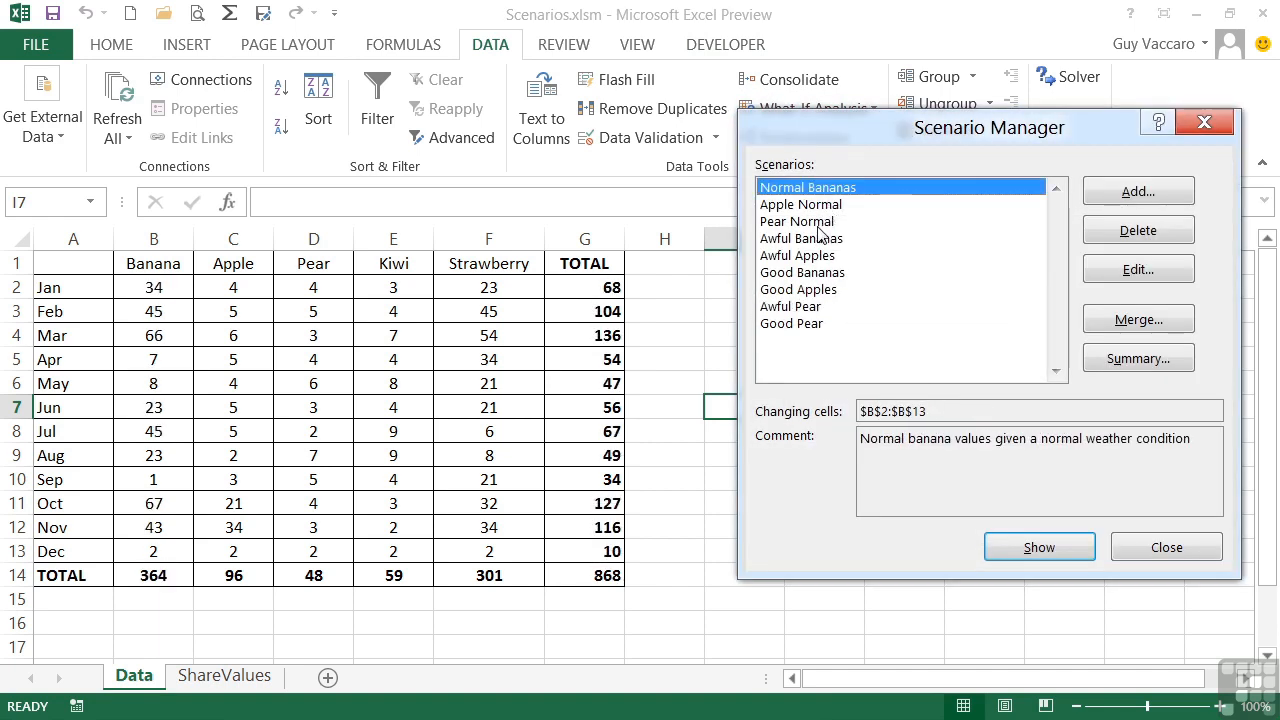
{"action": "left_click", "coordinate": [818, 222]}
{"action": "double_click", "coordinate": [818, 226]}
{"action": "double_click", "coordinate": [823, 206]}
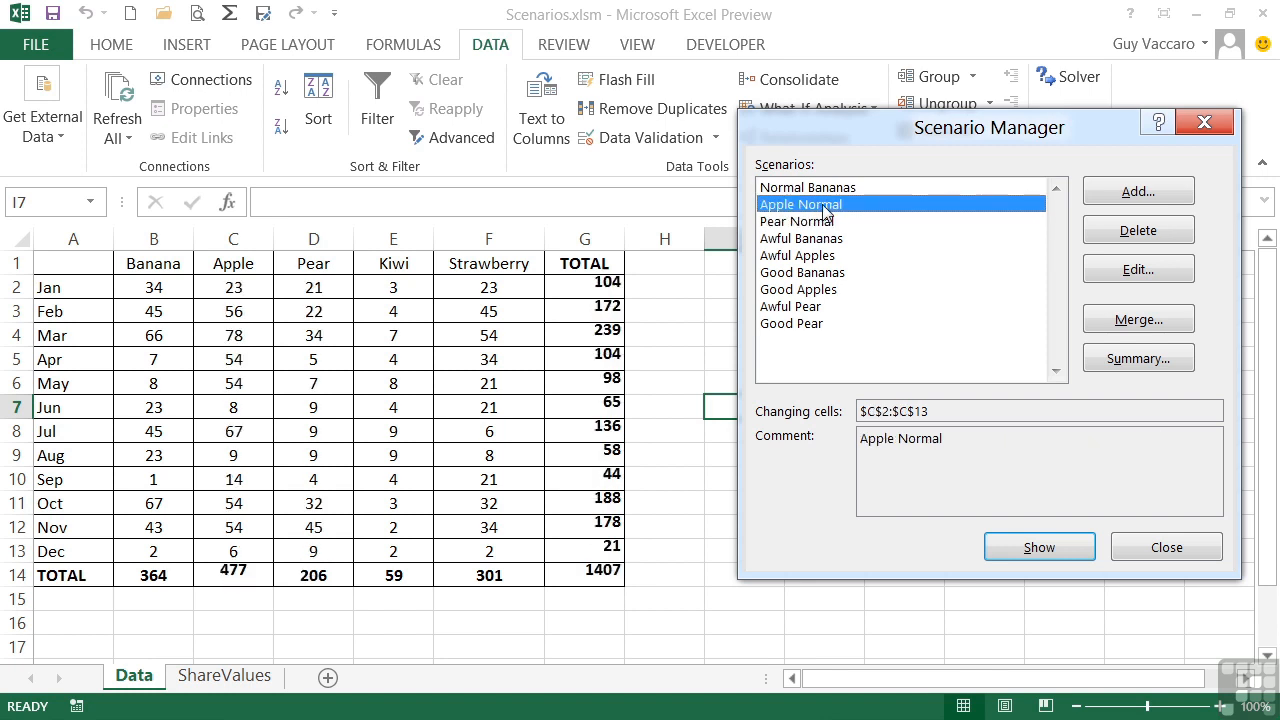
{"action": "left_click", "coordinate": [1174, 547]}
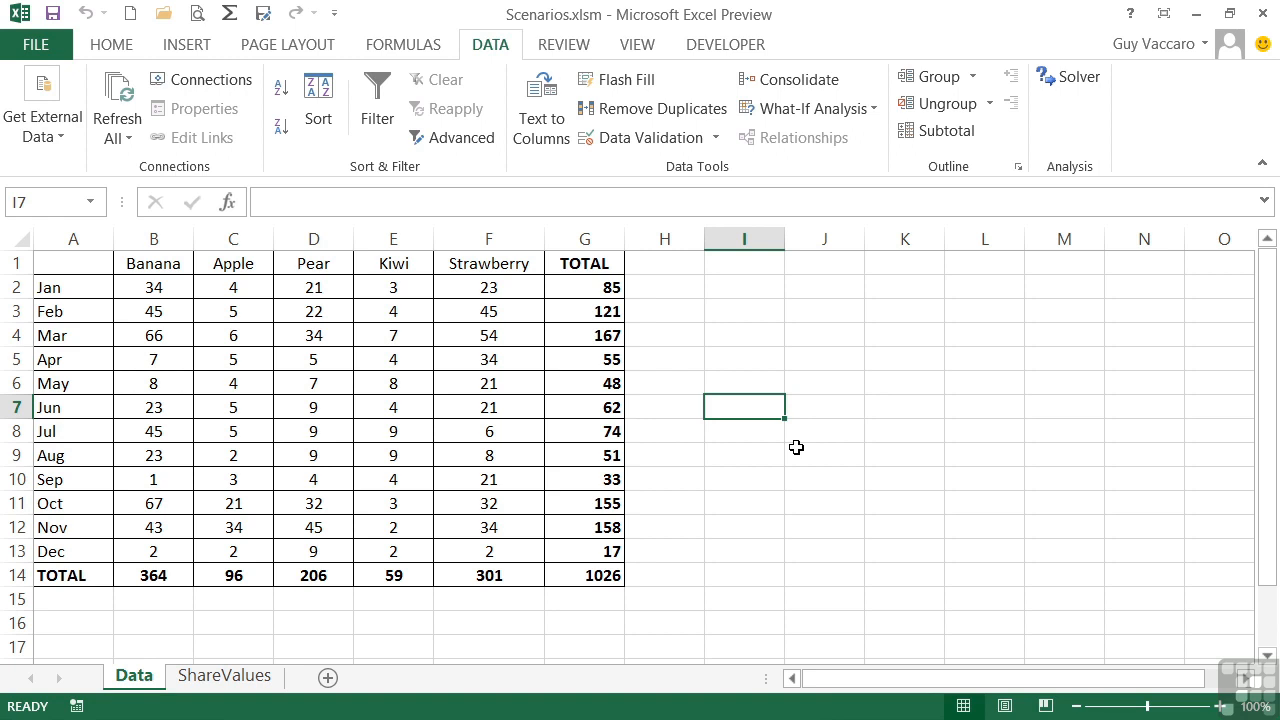
{"action": "key", "text": "F9"}
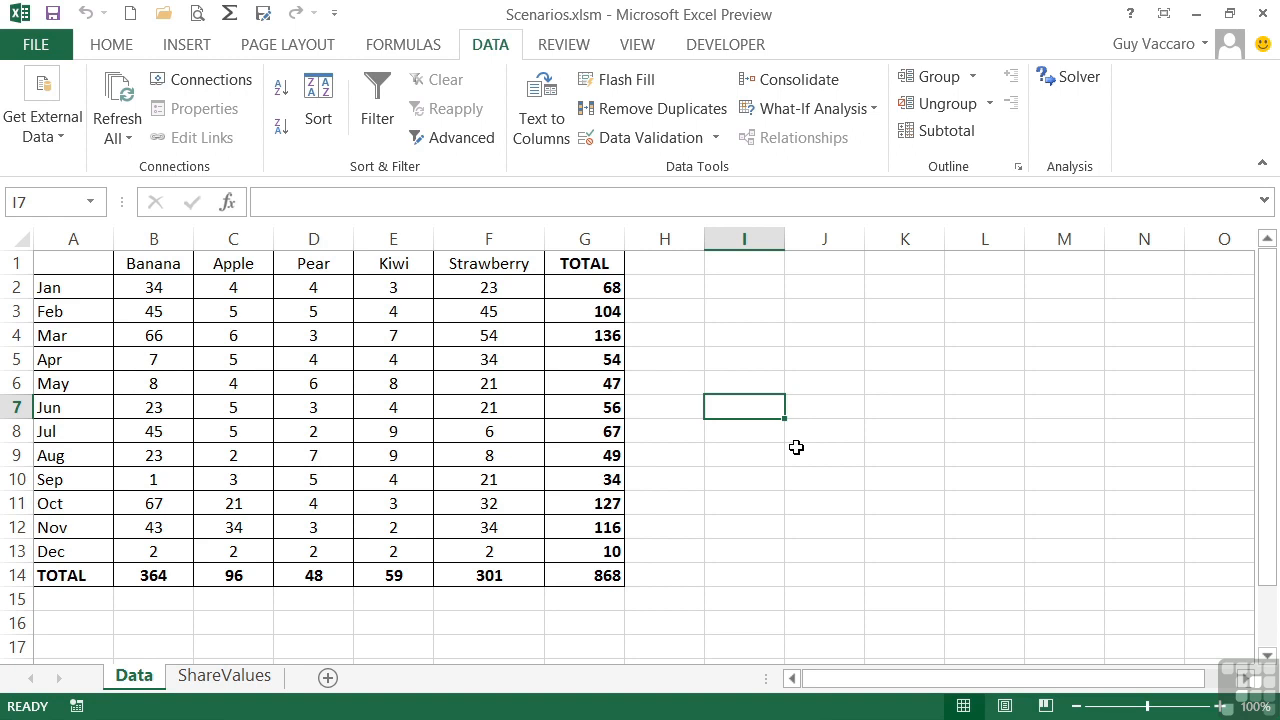
{"action": "key", "text": "F9"}
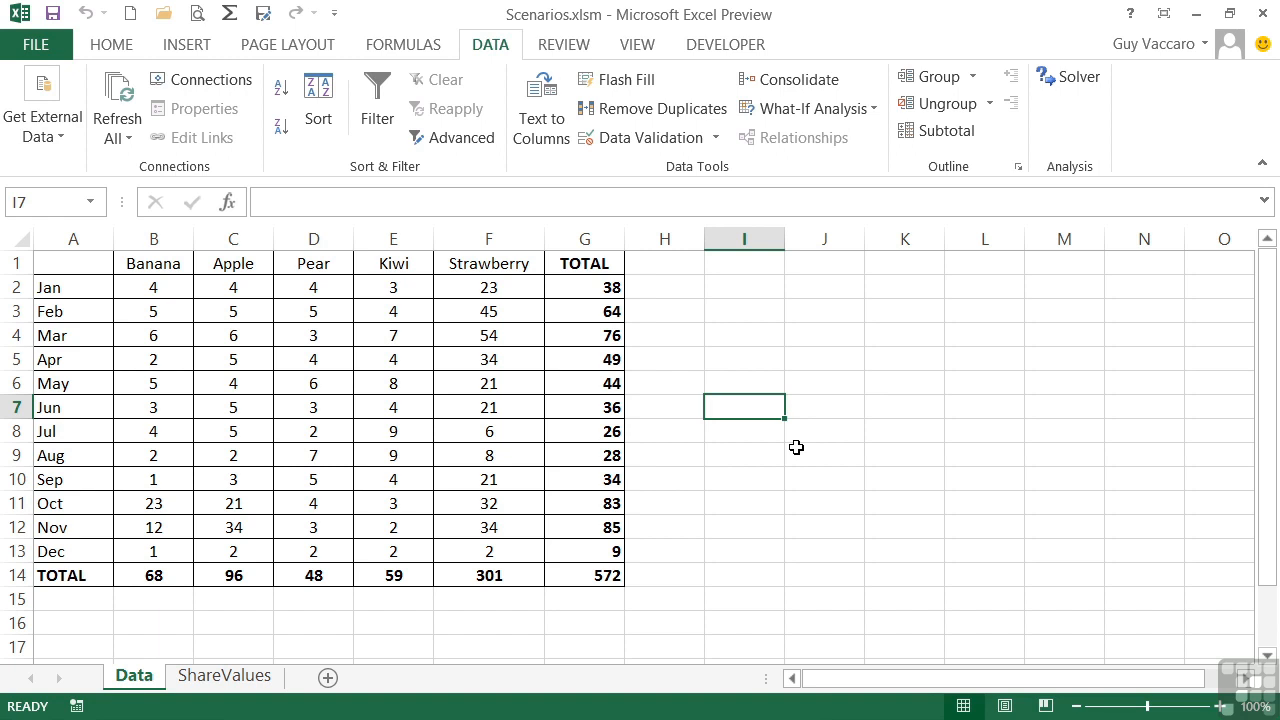
Save the workbook in the Chapter 18 folder as the macro-enabled workbook Scenarios.xlsm, overwriting the existing file.
{"action": "left_click", "coordinate": [50, 46]}
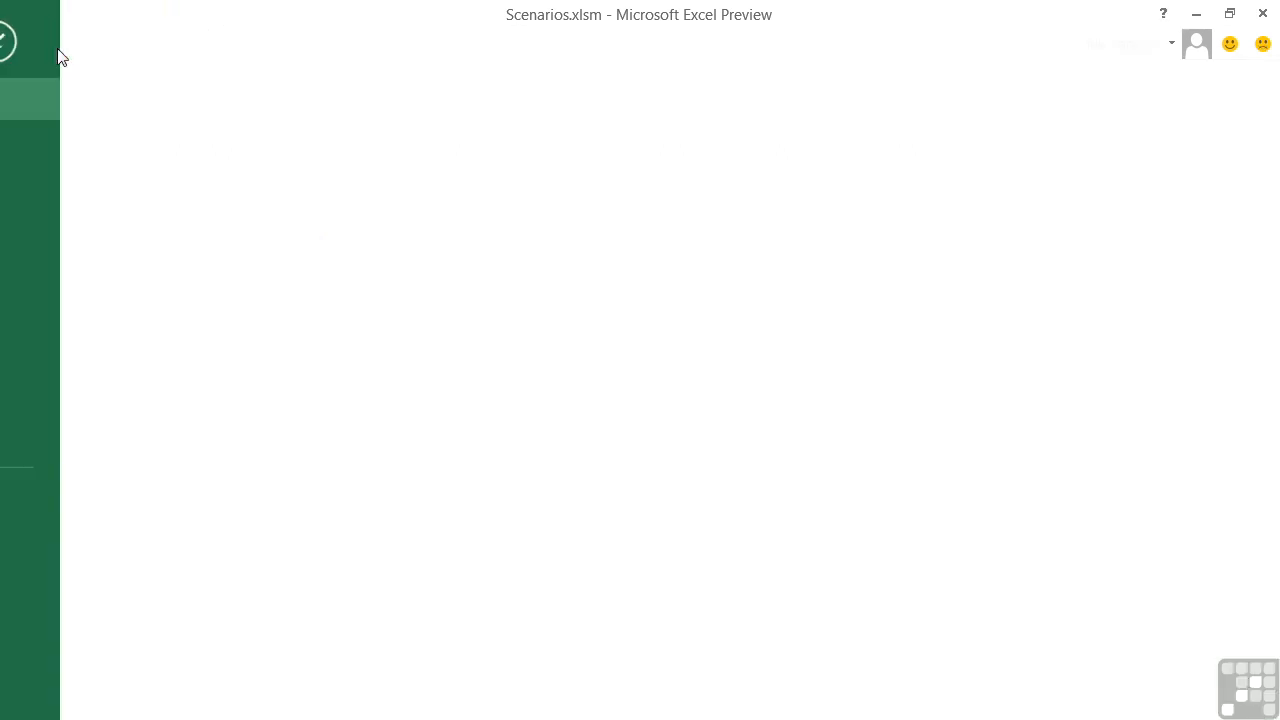
{"action": "left_click", "coordinate": [60, 266]}
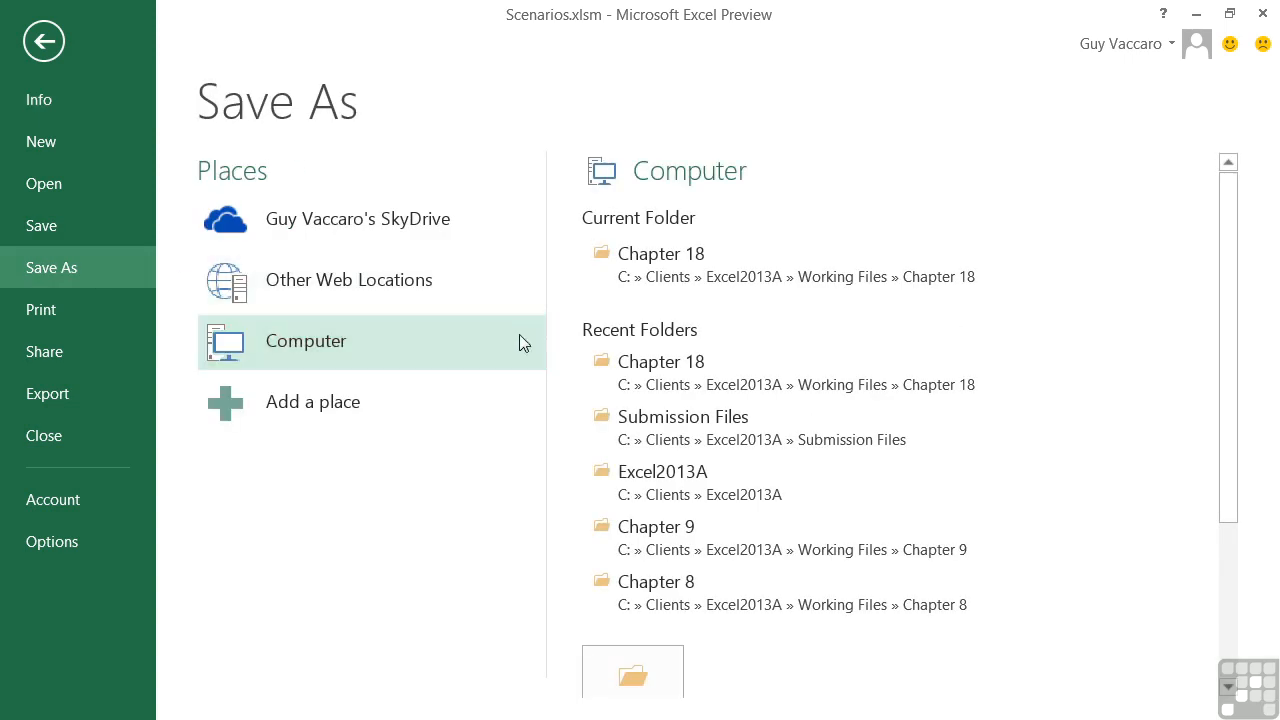
{"action": "left_click", "coordinate": [663, 280]}
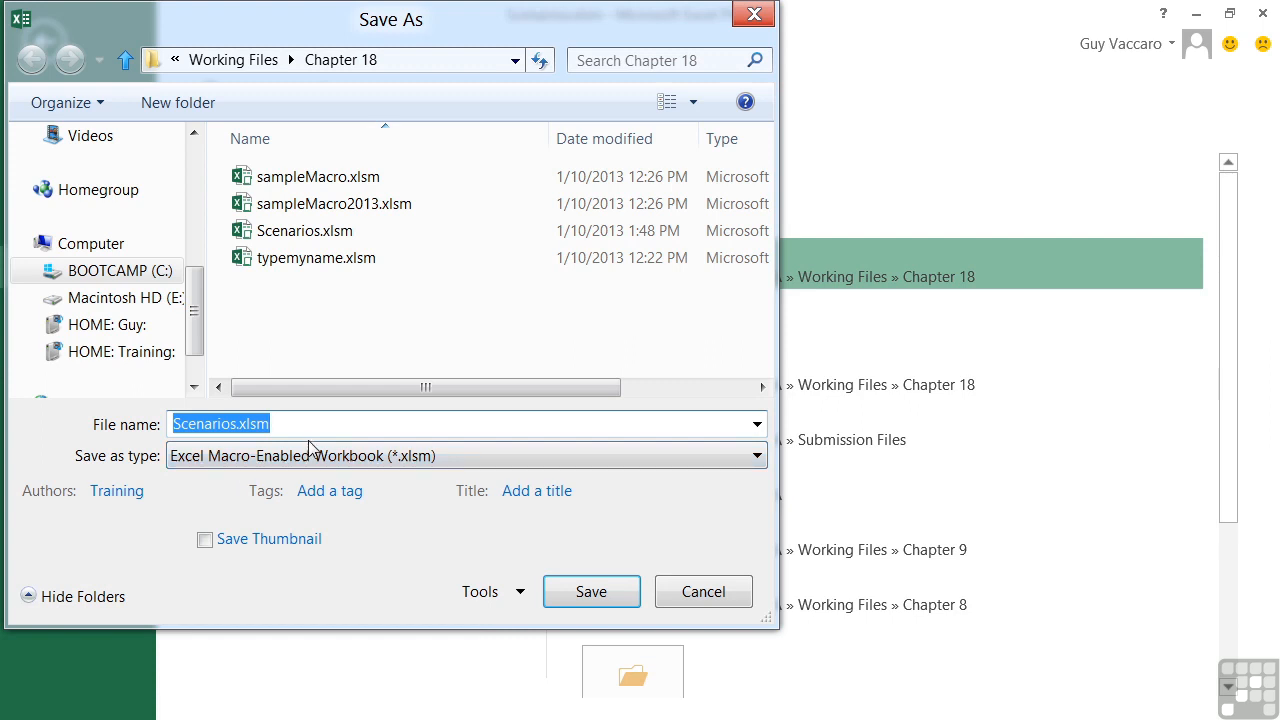
{"action": "left_click", "coordinate": [609, 600]}
{"action": "left_click", "coordinate": [731, 378]}
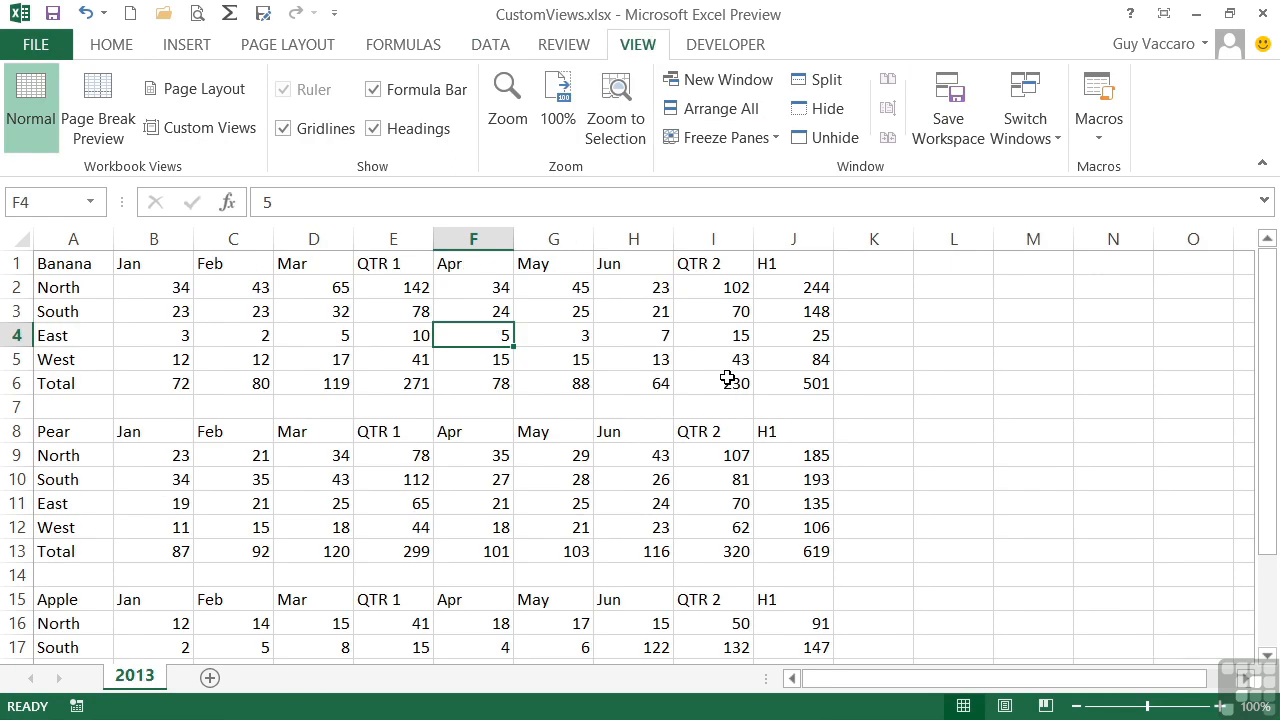
Examine the CEO View, Full View and Quarters custom views of the CustomViews workbook one after another.
{"action": "left_click", "coordinate": [185, 130]}
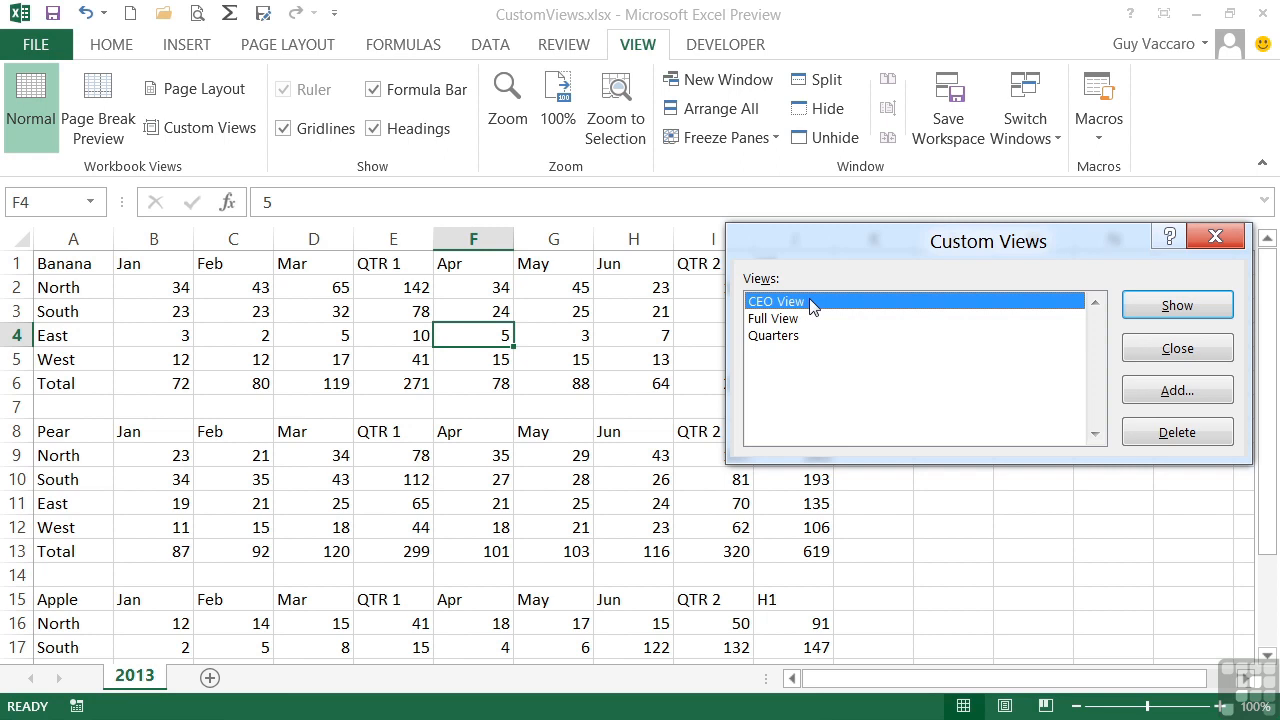
{"action": "left_click", "coordinate": [1180, 322]}
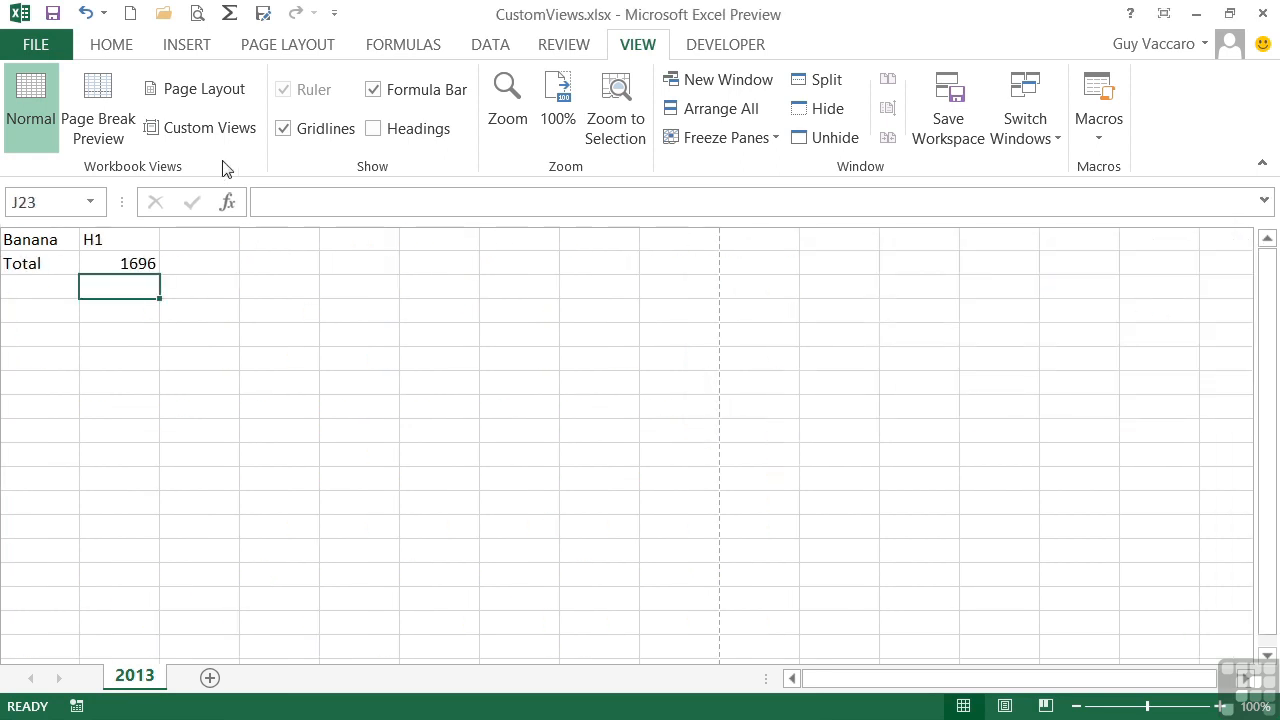
{"action": "left_click", "coordinate": [213, 142]}
{"action": "double_click", "coordinate": [800, 320]}
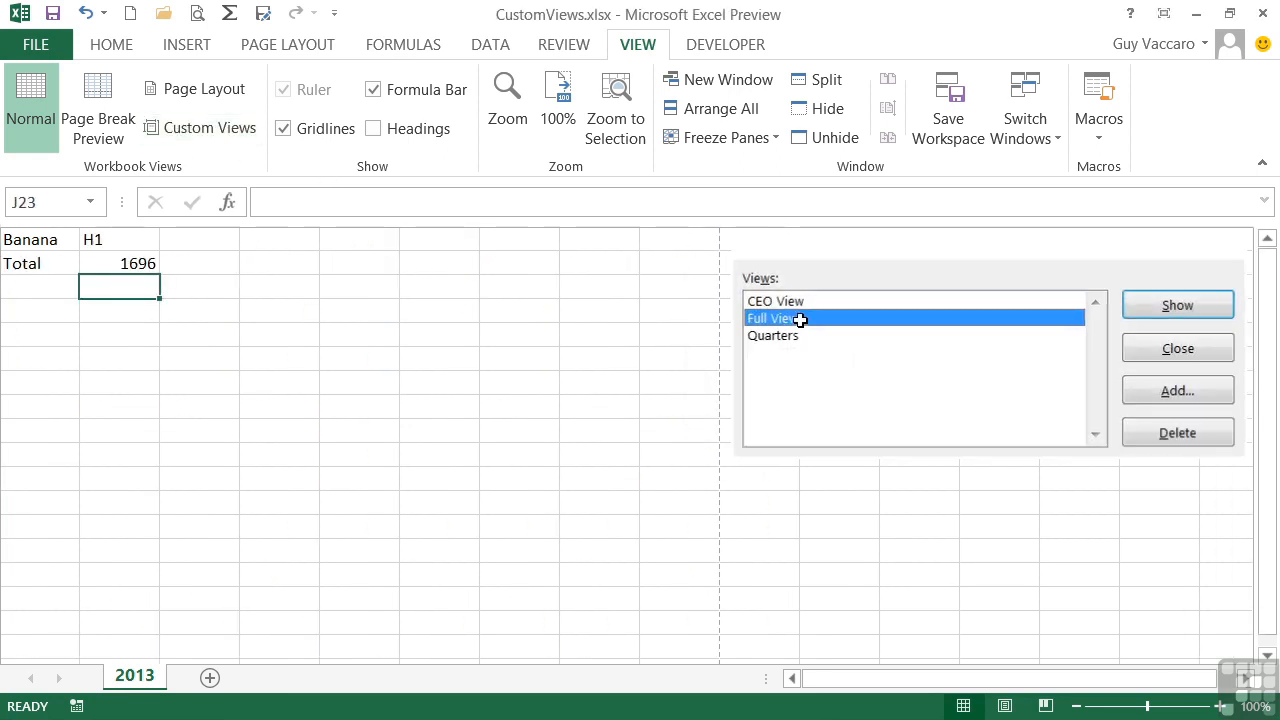
{"action": "left_click", "coordinate": [200, 127]}
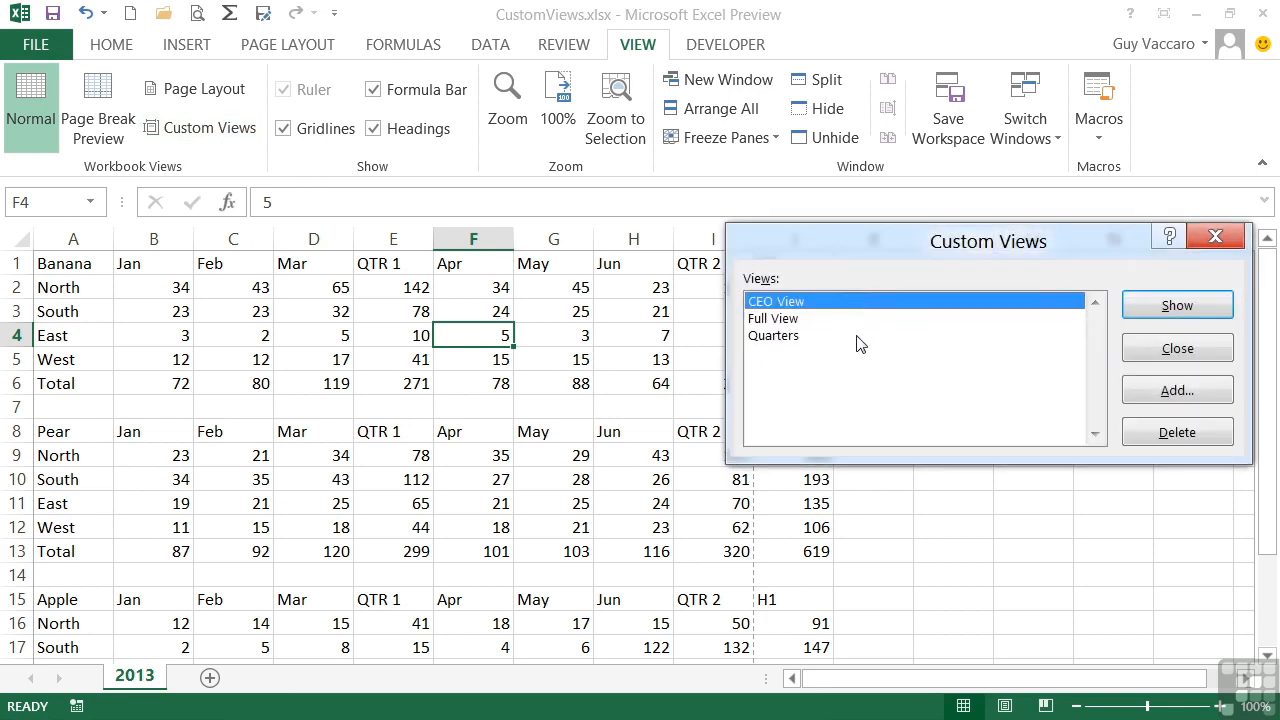
{"action": "left_click", "coordinate": [856, 335]}
{"action": "double_click", "coordinate": [856, 335]}
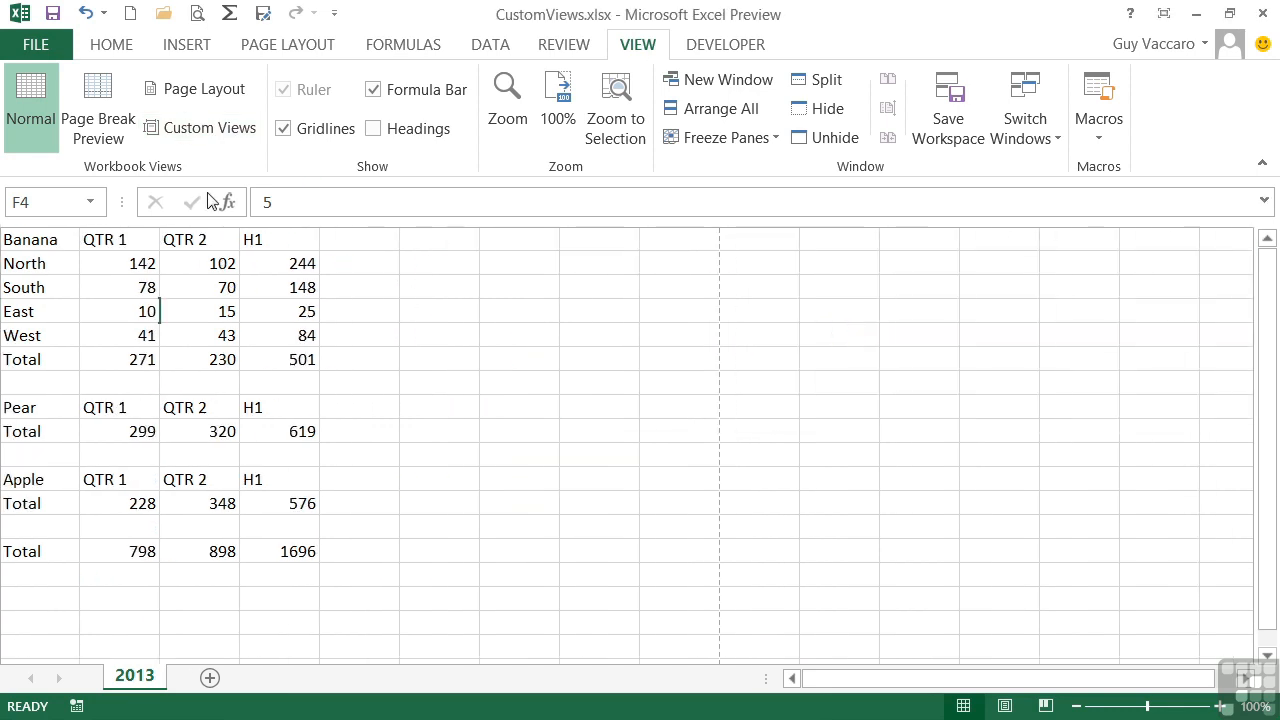
{"action": "left_click", "coordinate": [200, 135]}
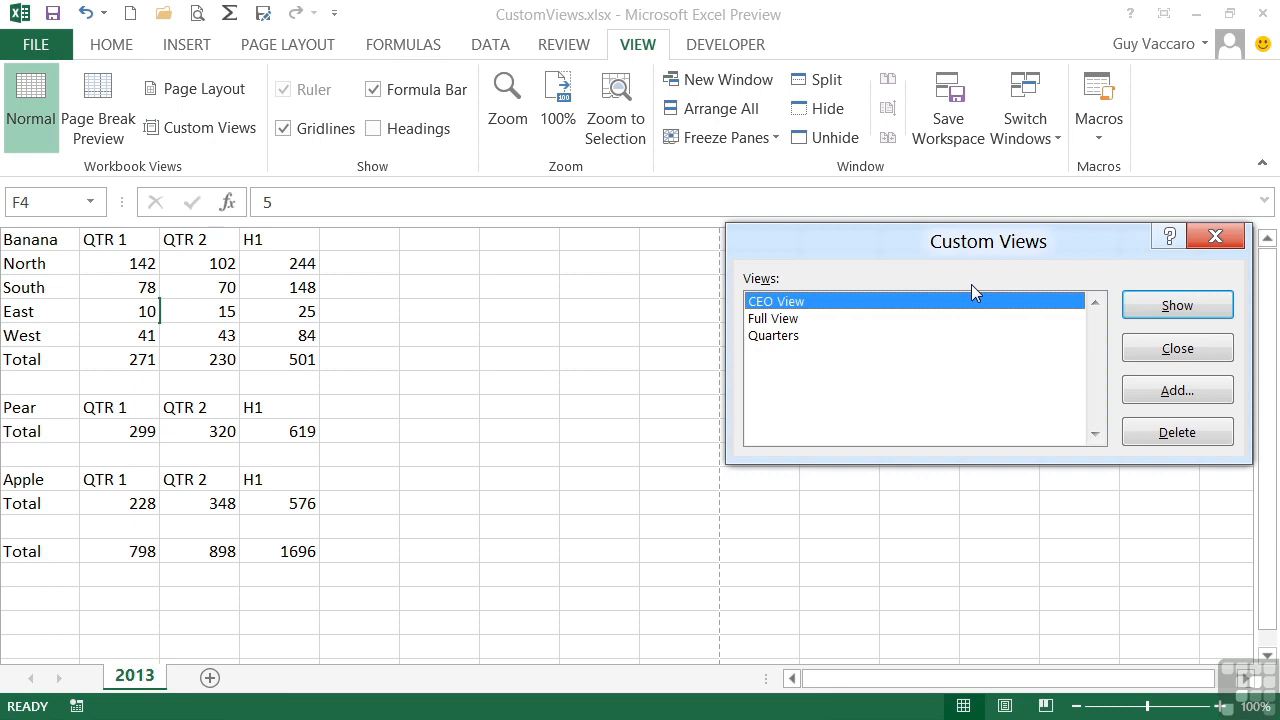
{"action": "left_click", "coordinate": [1178, 349]}
Start recording a macro named cmdViewCEO with the shortcut Ctrl+Shift+C, stored in This Workbook.
{"action": "left_click", "coordinate": [733, 46]}
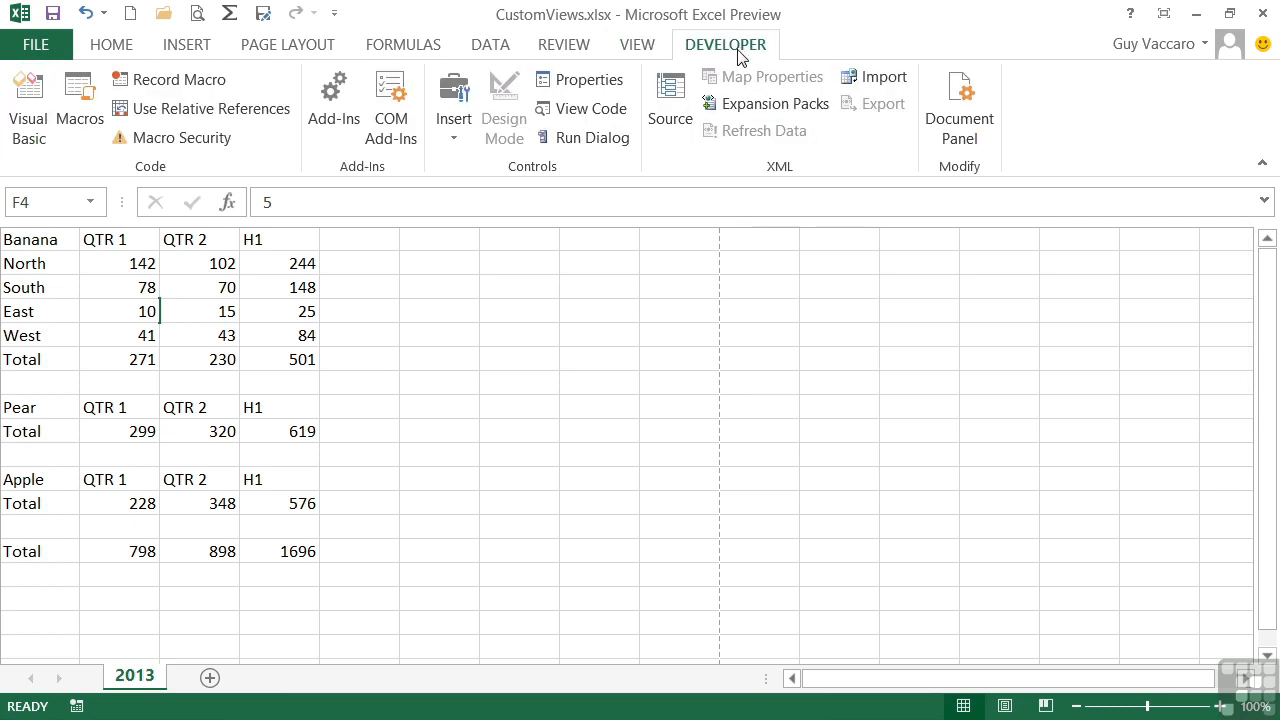
{"action": "left_click", "coordinate": [180, 80]}
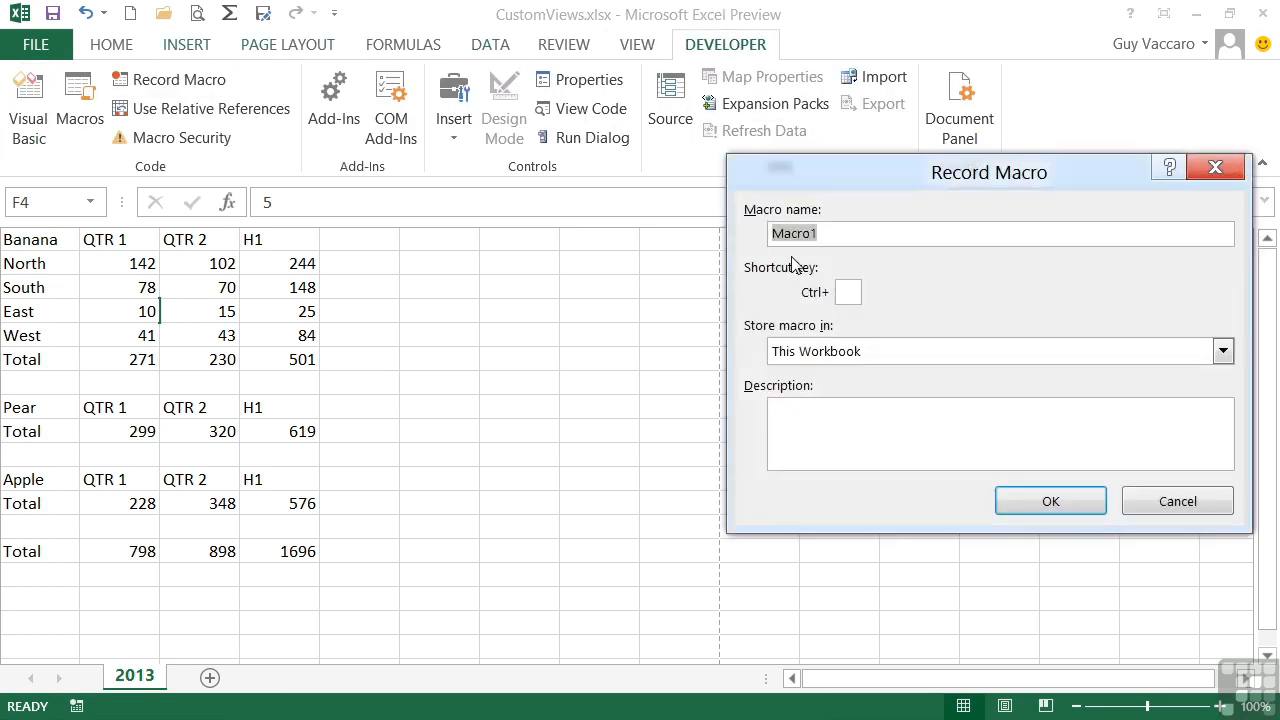
{"action": "type", "text": "cmdViewCEO"}
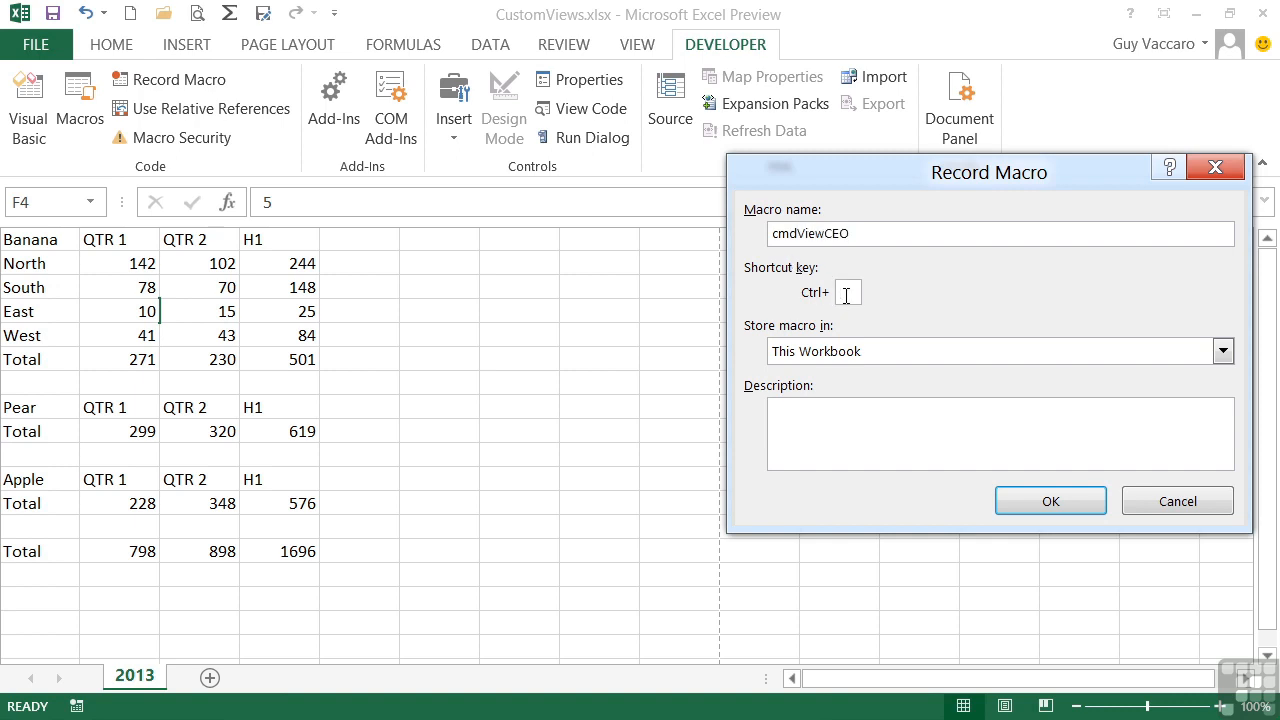
{"action": "left_click", "coordinate": [846, 293]}
{"action": "type", "text": "C"}
{"action": "left_click", "coordinate": [1052, 502]}
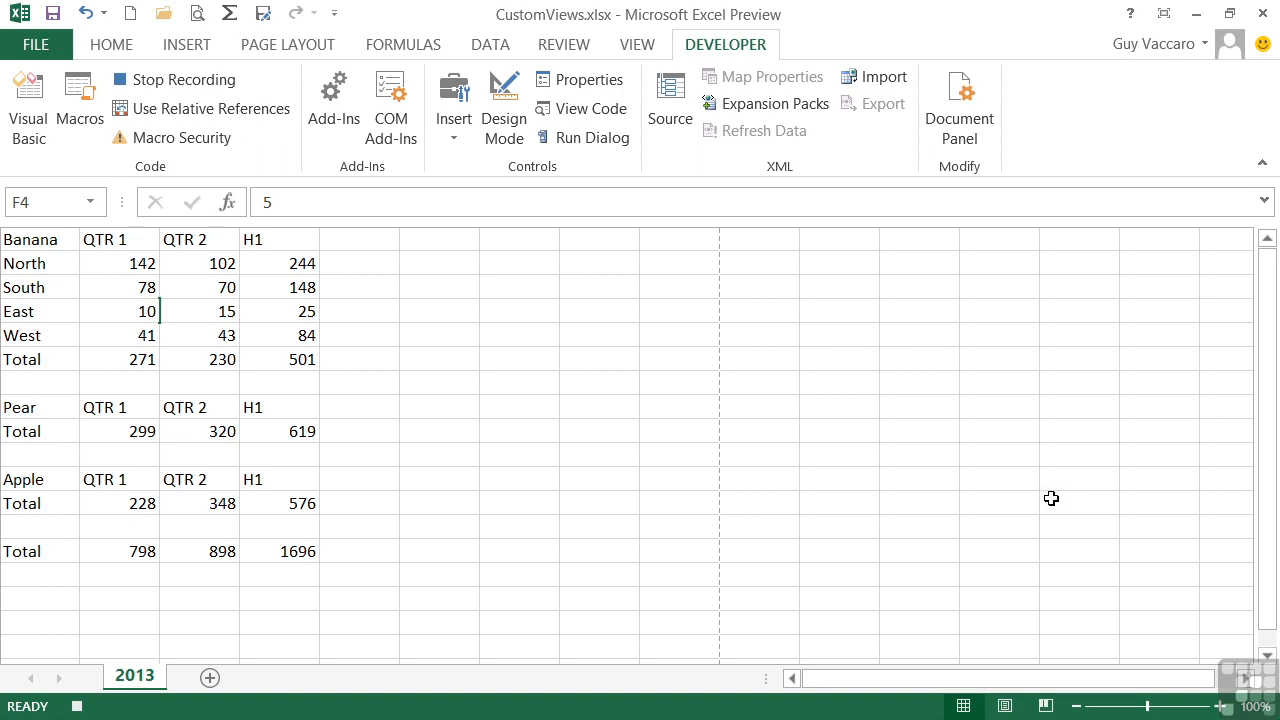
Record showing the CEO View custom view in the macro and stop recording.
{"action": "left_click", "coordinate": [630, 48]}
{"action": "left_click", "coordinate": [248, 136]}
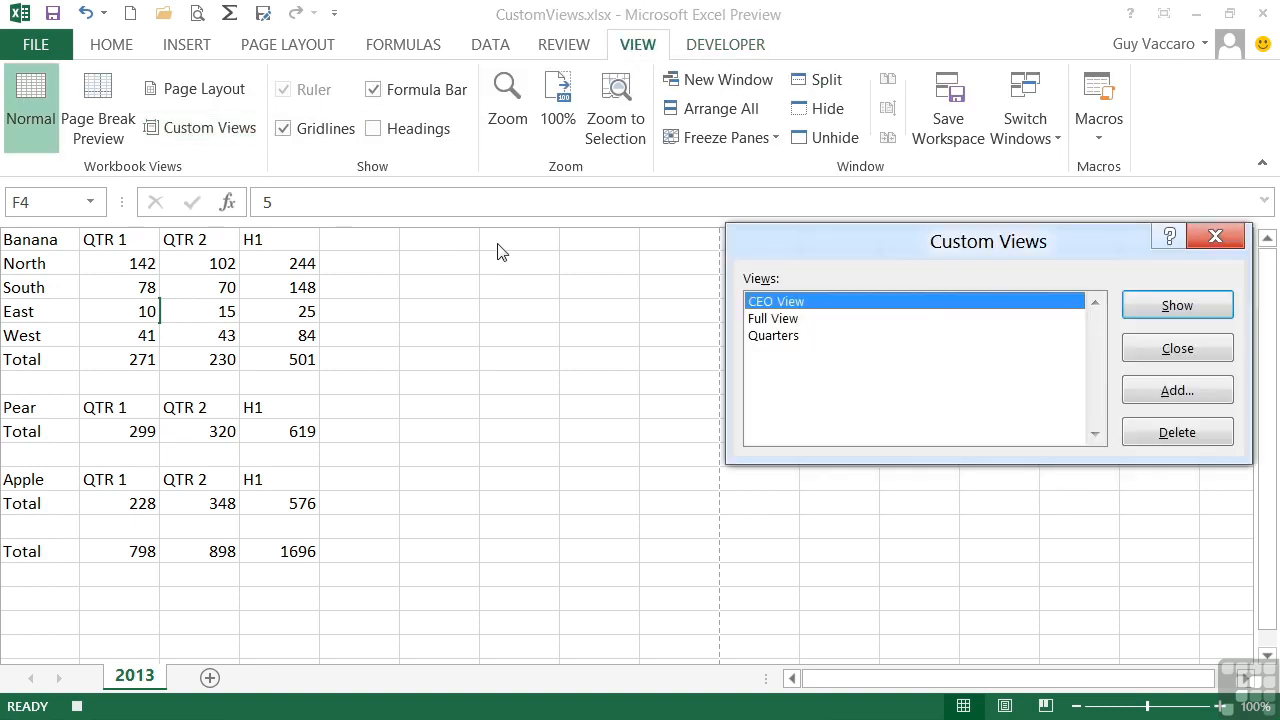
{"action": "left_click", "coordinate": [1148, 305]}
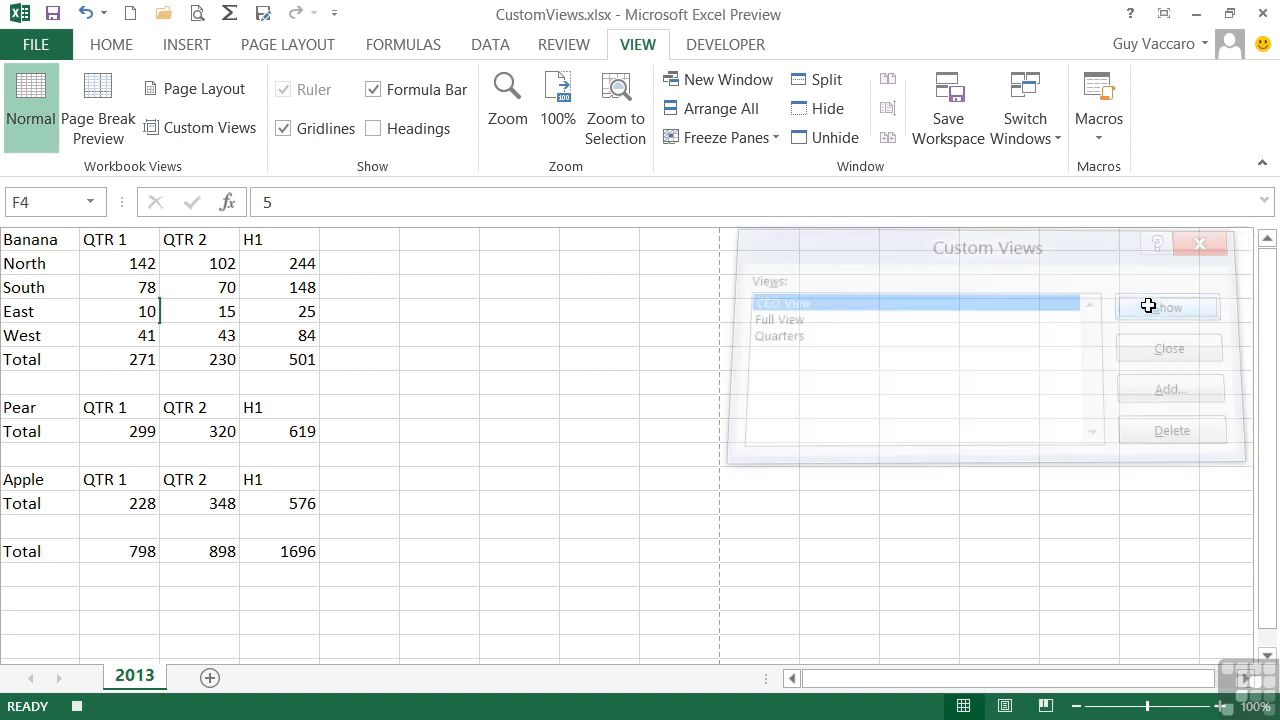
{"action": "left_click", "coordinate": [680, 47]}
{"action": "left_click", "coordinate": [200, 80]}
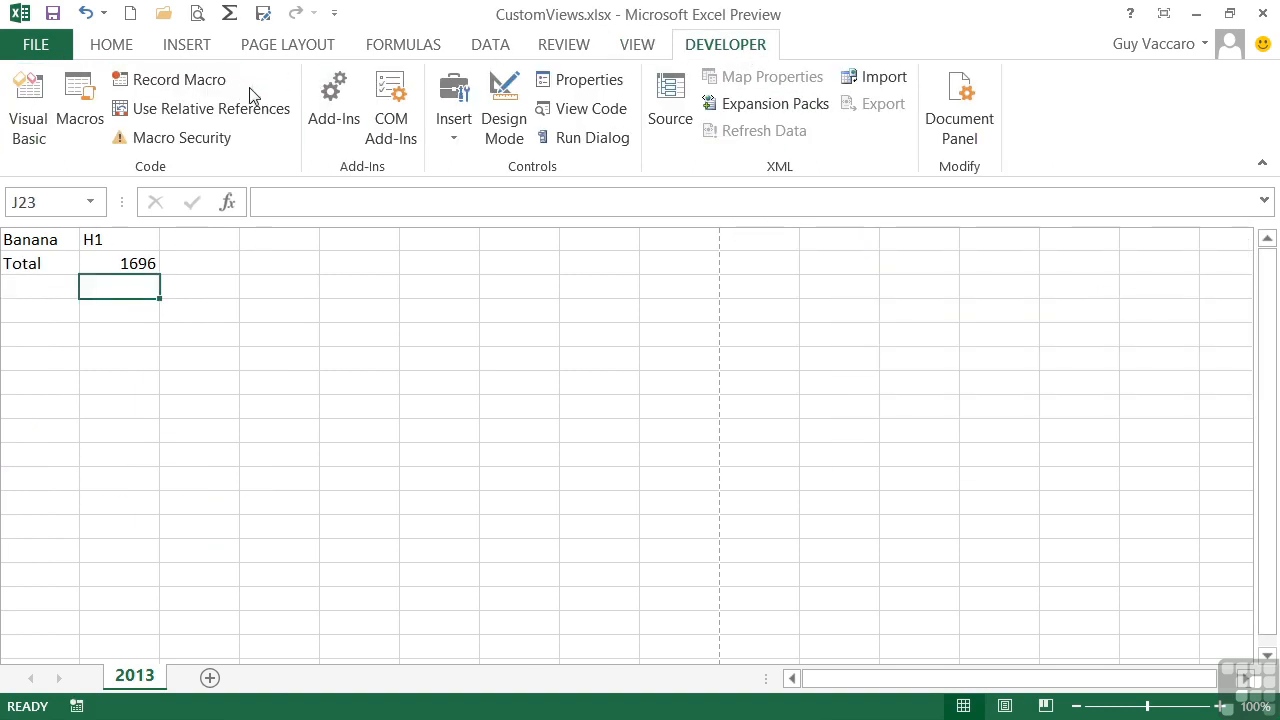
Start recording a macro named cmdViewWhole with the shortcut Ctrl+Shift+W, stored in This Workbook.
{"action": "left_click", "coordinate": [195, 80]}
{"action": "type", "text": "cmdVie"}
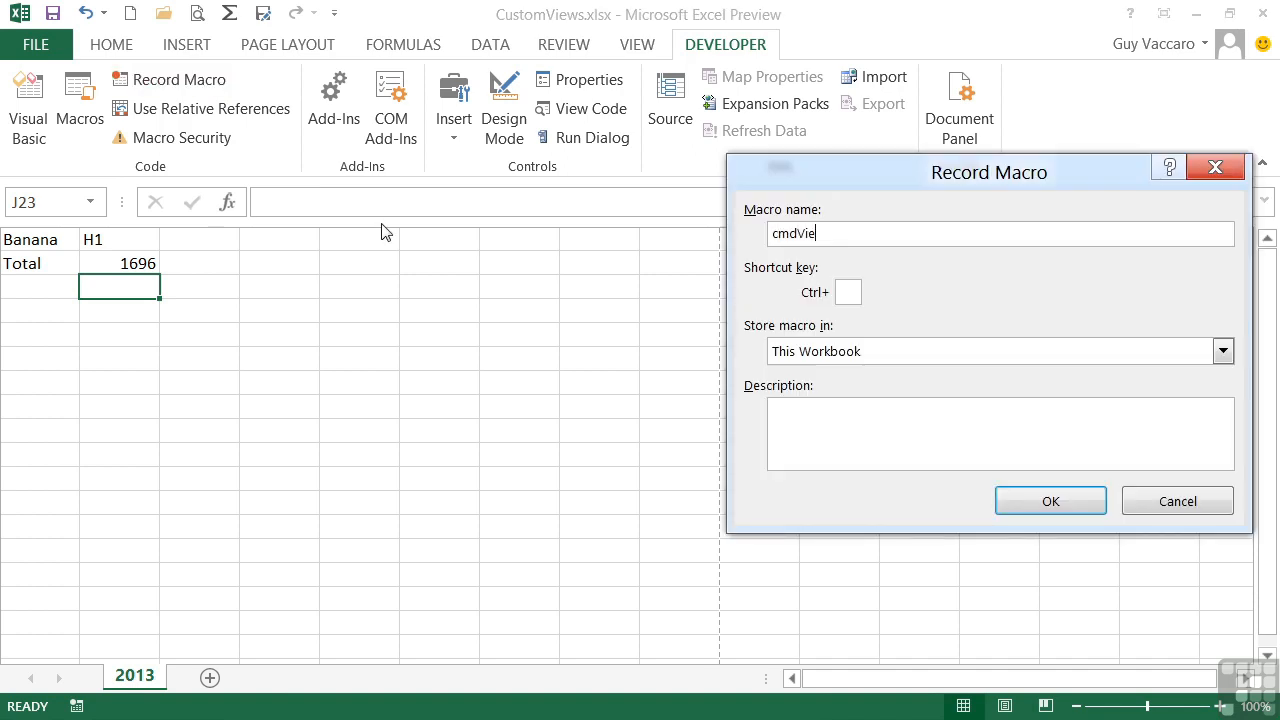
{"action": "type", "text": "wWhole"}
{"action": "left_click", "coordinate": [854, 294]}
{"action": "type", "text": "W"}
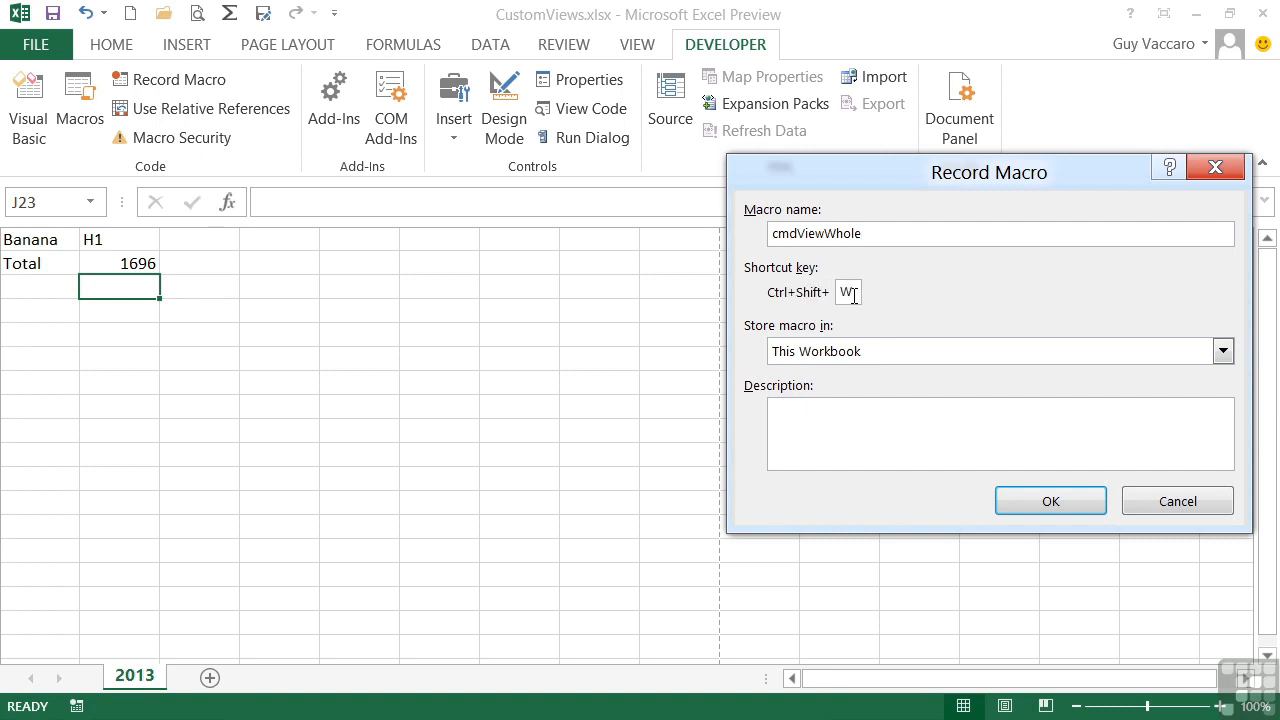
{"action": "left_click", "coordinate": [1046, 503]}
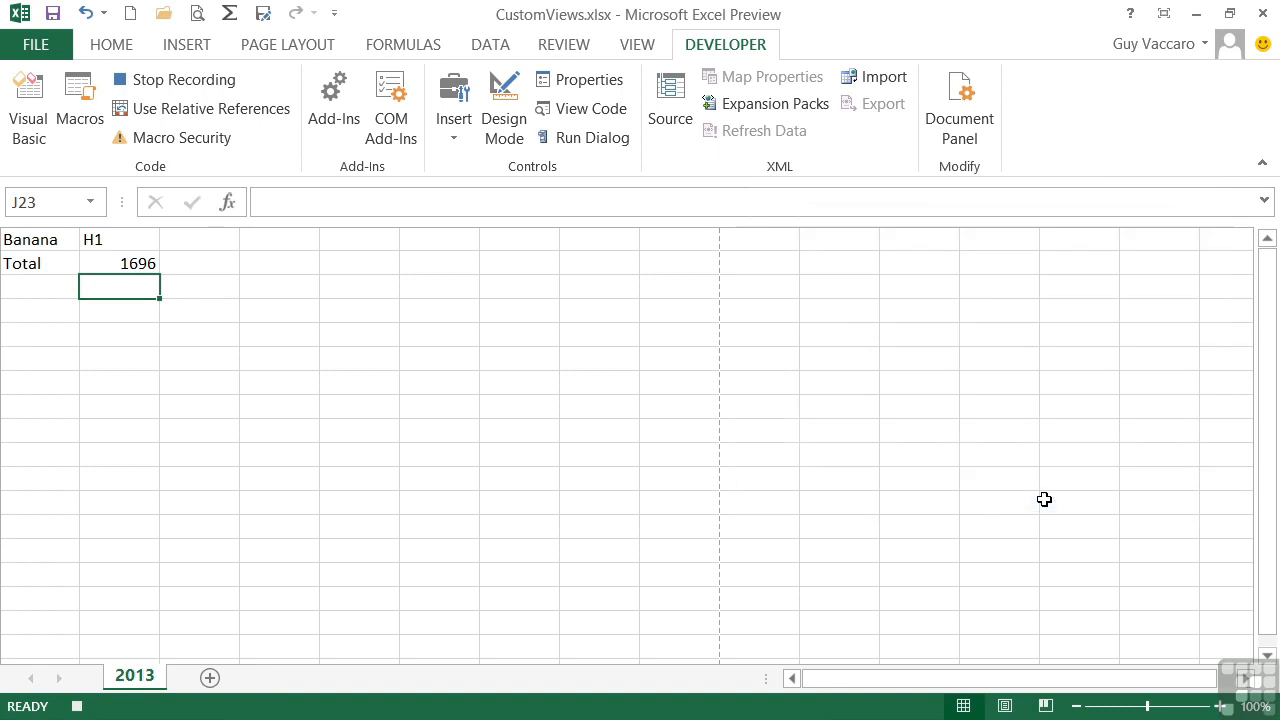
Record showing the Full View custom view in the macro and stop recording.
{"action": "left_click", "coordinate": [645, 48]}
{"action": "left_click", "coordinate": [185, 138]}
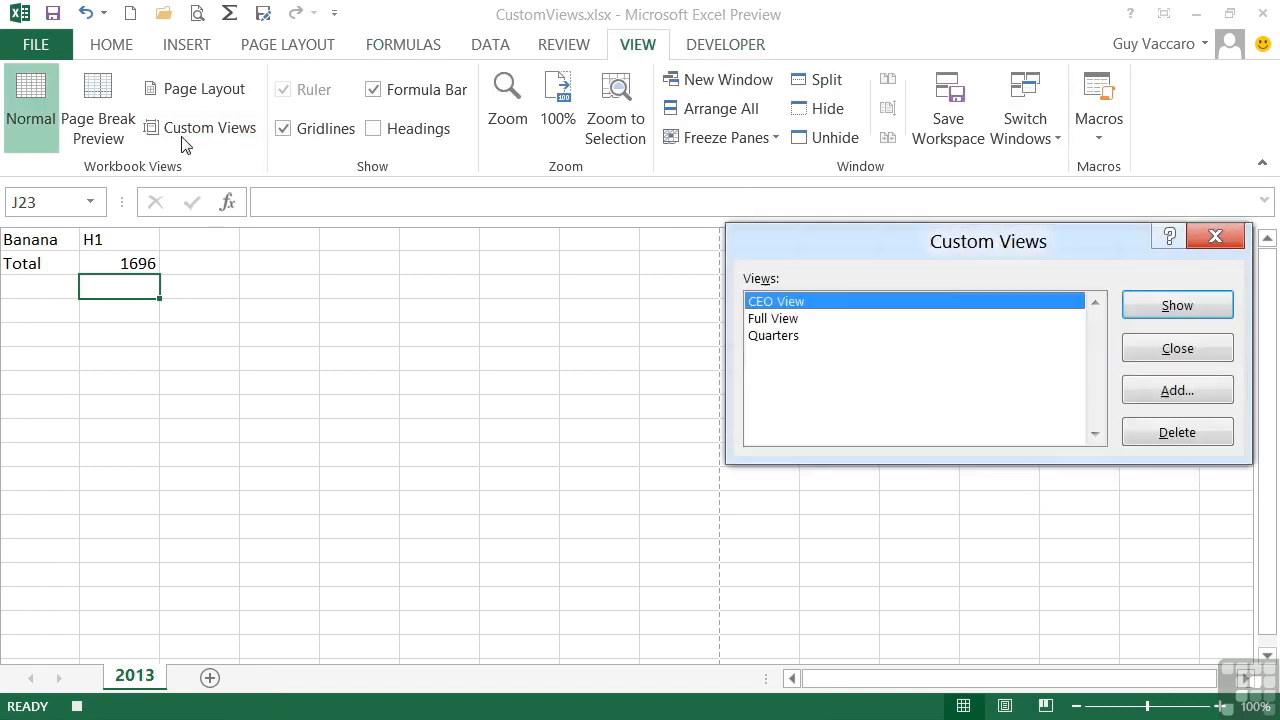
{"action": "left_click", "coordinate": [808, 320]}
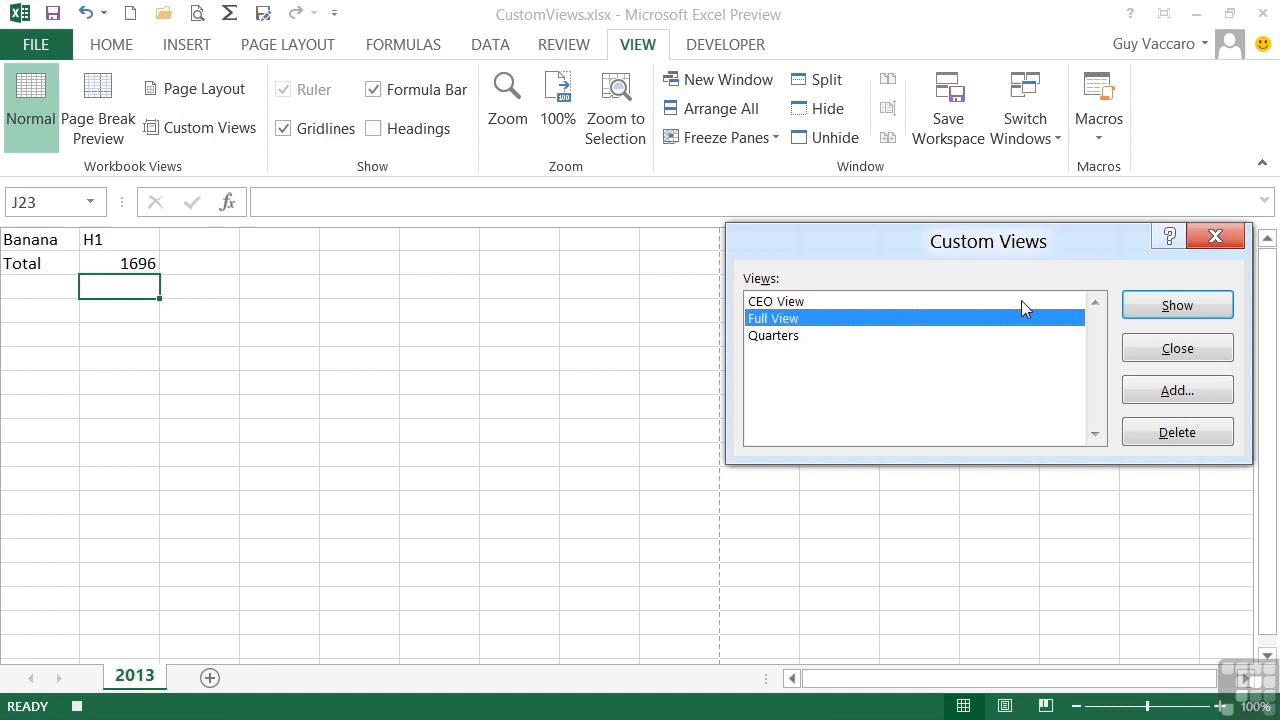
{"action": "left_click", "coordinate": [1177, 305]}
{"action": "left_click", "coordinate": [740, 44]}
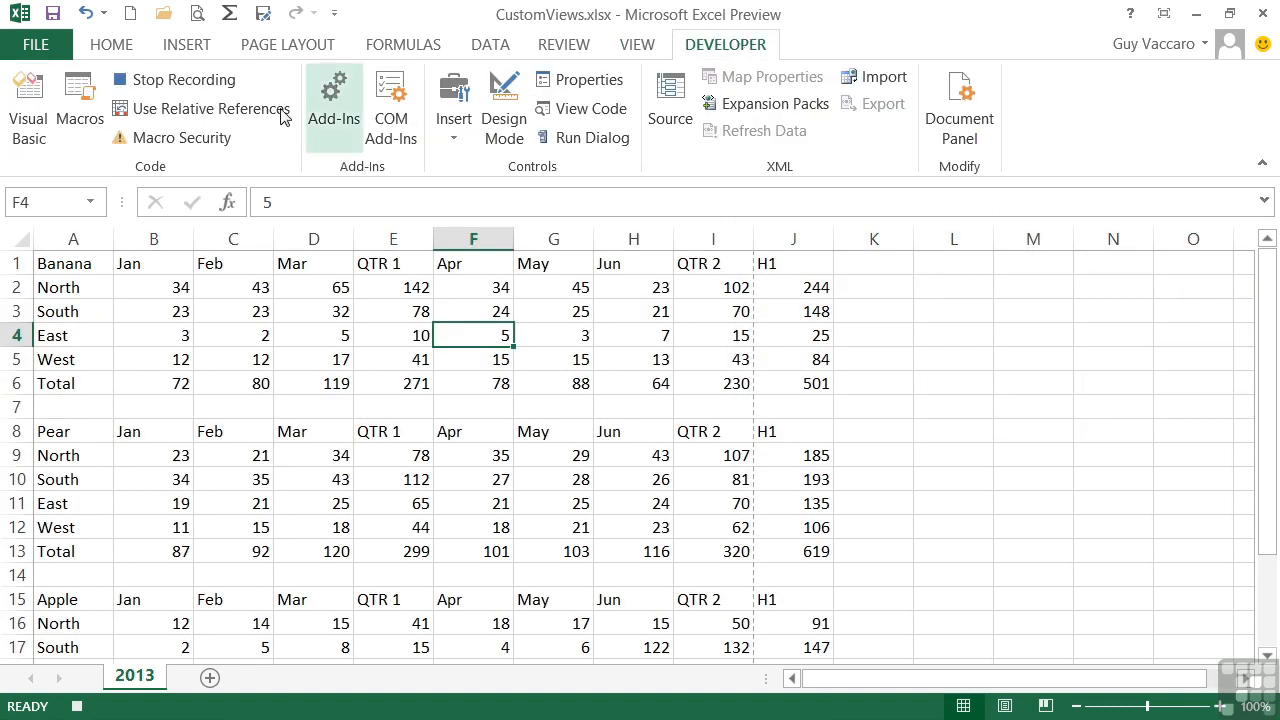
{"action": "left_click", "coordinate": [172, 88]}
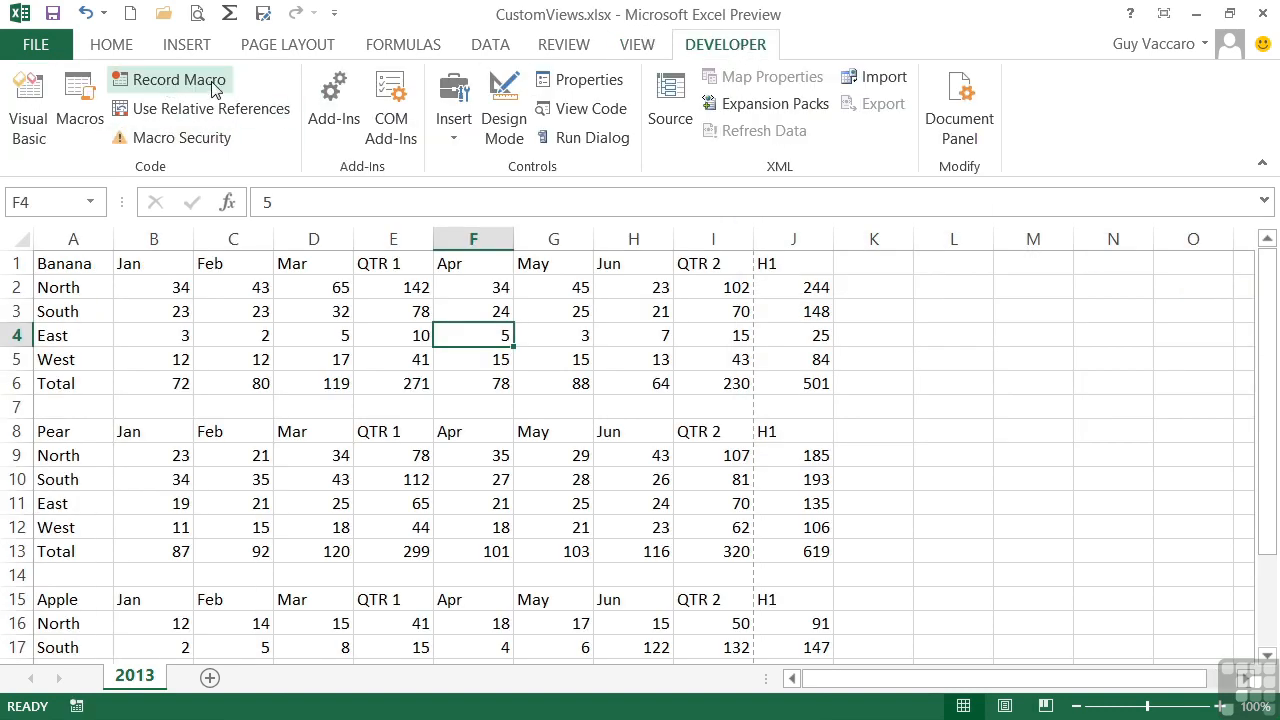
Start recording a macro named cmdViewQuarters with the shortcut Ctrl+Shift+Q, stored in This Workbook.
{"action": "left_click", "coordinate": [213, 88]}
{"action": "type", "text": "cmdViewQuarters"}
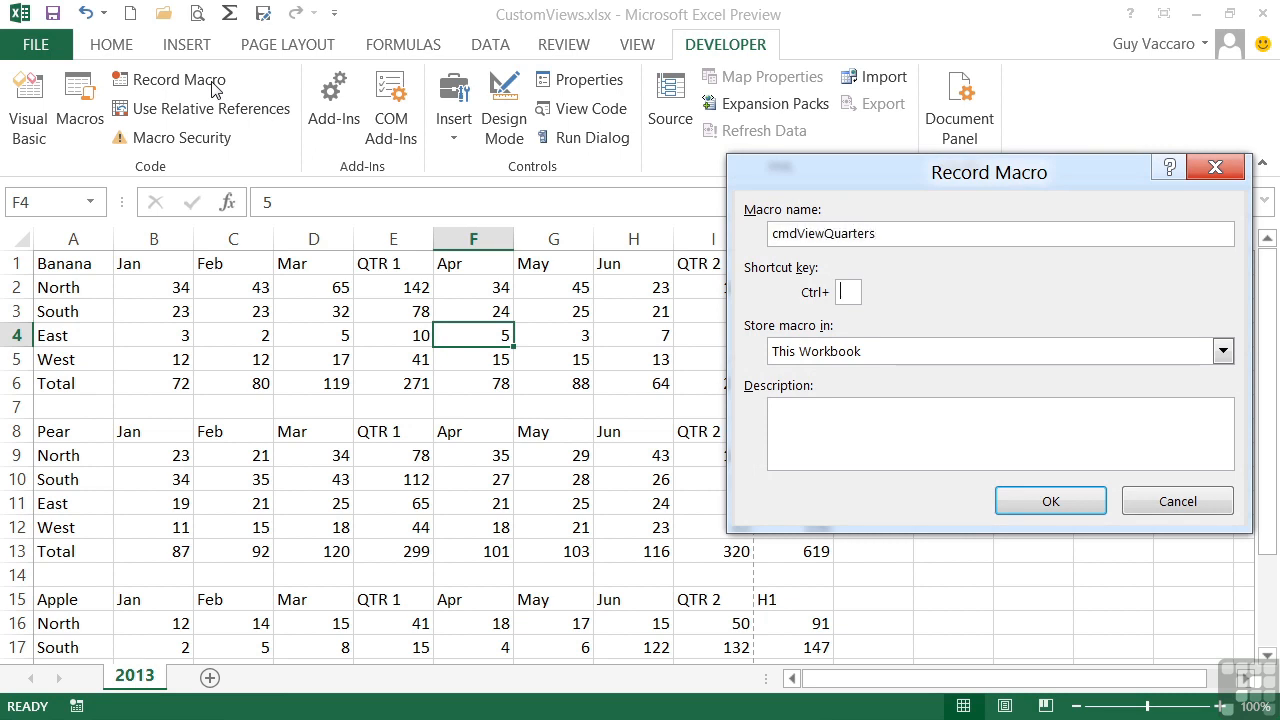
{"action": "key", "text": "Tab"}
{"action": "type", "text": "Q"}
{"action": "left_click", "coordinate": [1051, 503]}
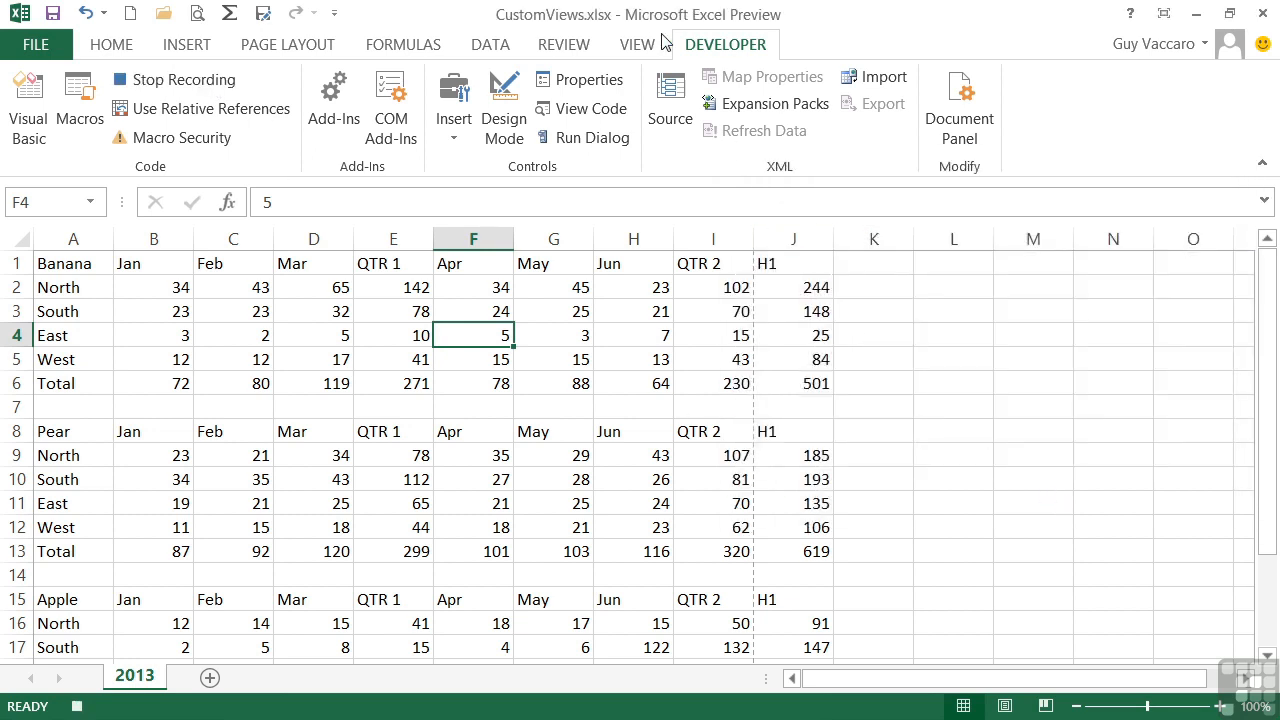
Record showing the Quarters custom view in the macro and stop recording.
{"action": "left_click", "coordinate": [652, 45]}
{"action": "left_click", "coordinate": [192, 128]}
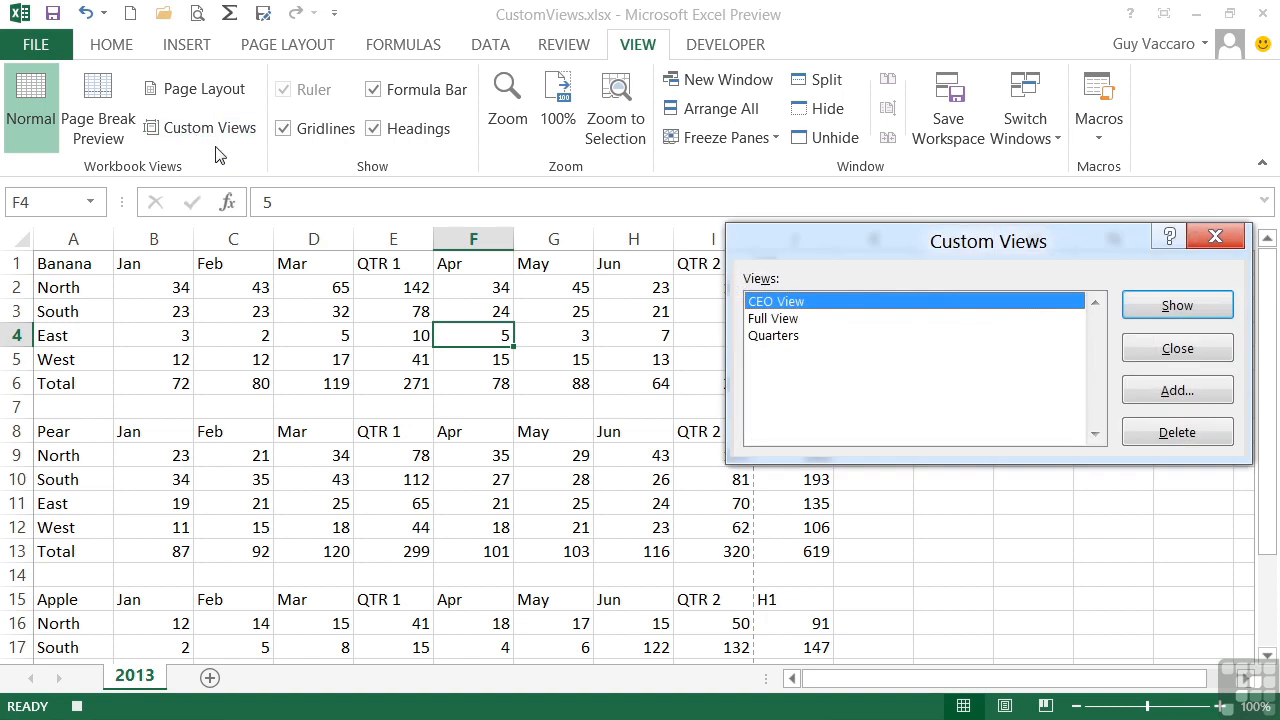
{"action": "left_click", "coordinate": [785, 336]}
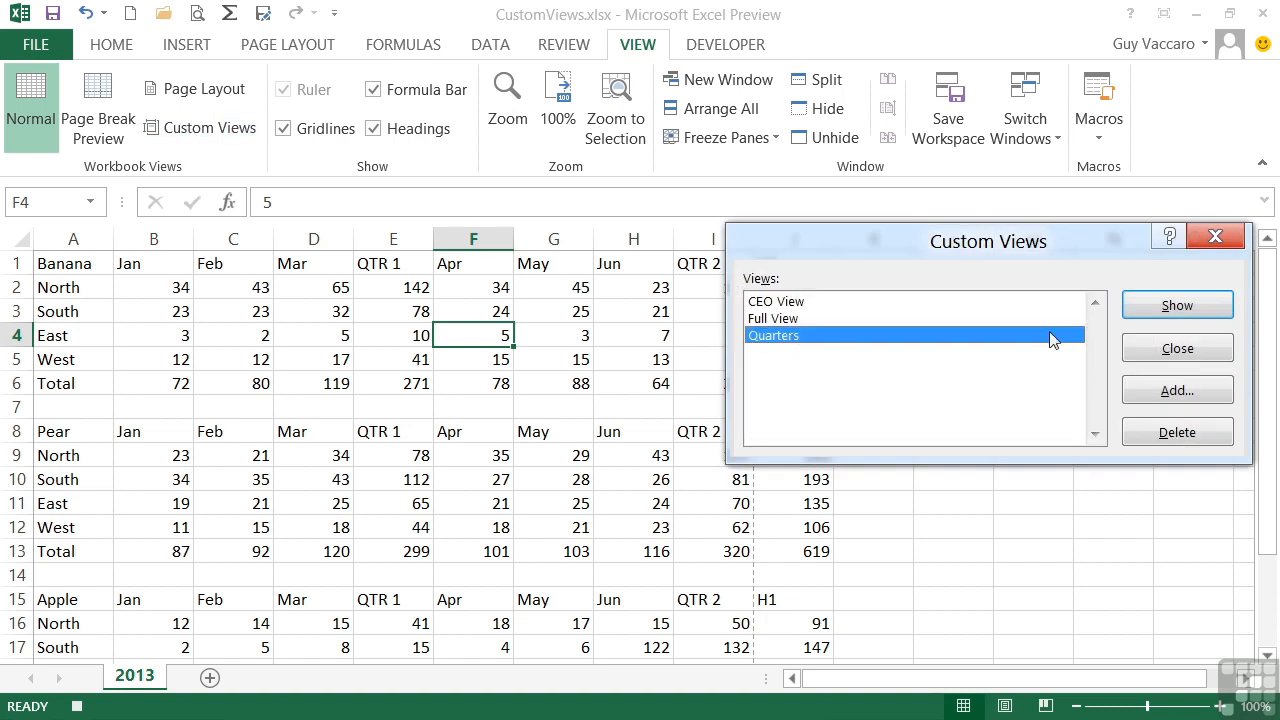
{"action": "left_click", "coordinate": [1197, 306]}
{"action": "left_click", "coordinate": [717, 52]}
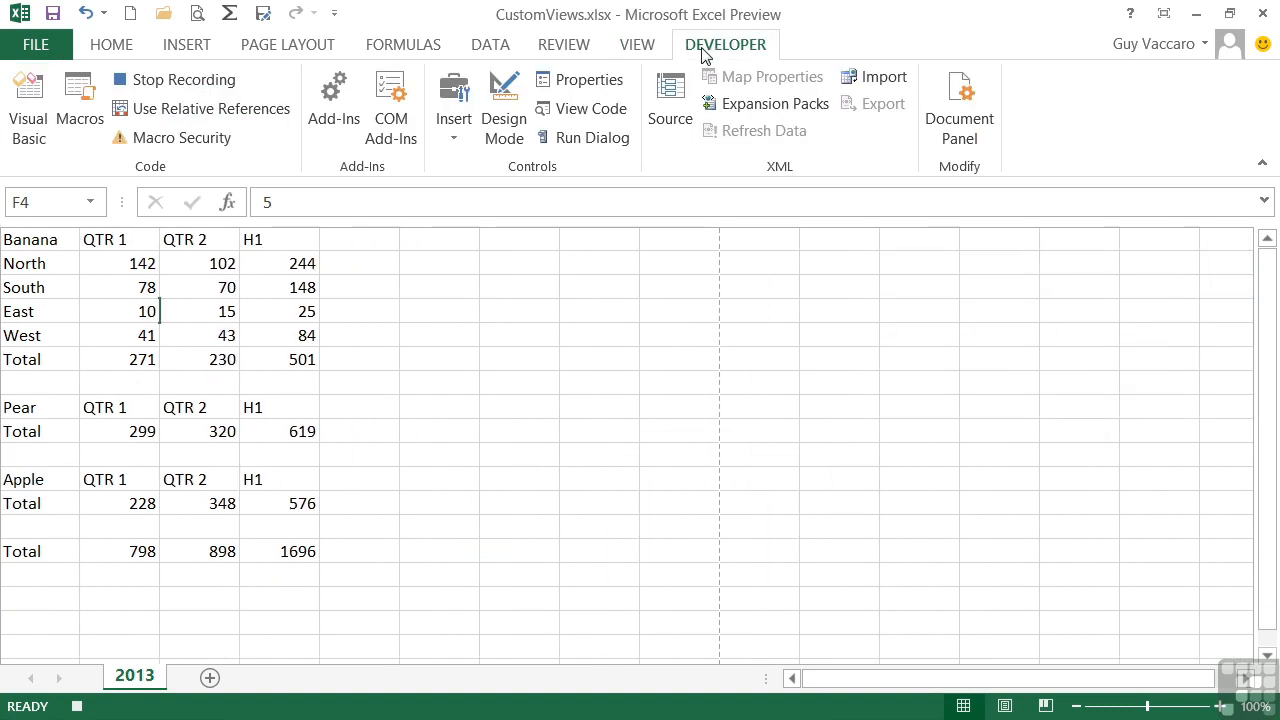
{"action": "left_click", "coordinate": [244, 86]}
Test the recorded view macros through their assigned shortcuts, switching between the custom views and ending on Full View.
{"action": "left_click", "coordinate": [885, 406]}
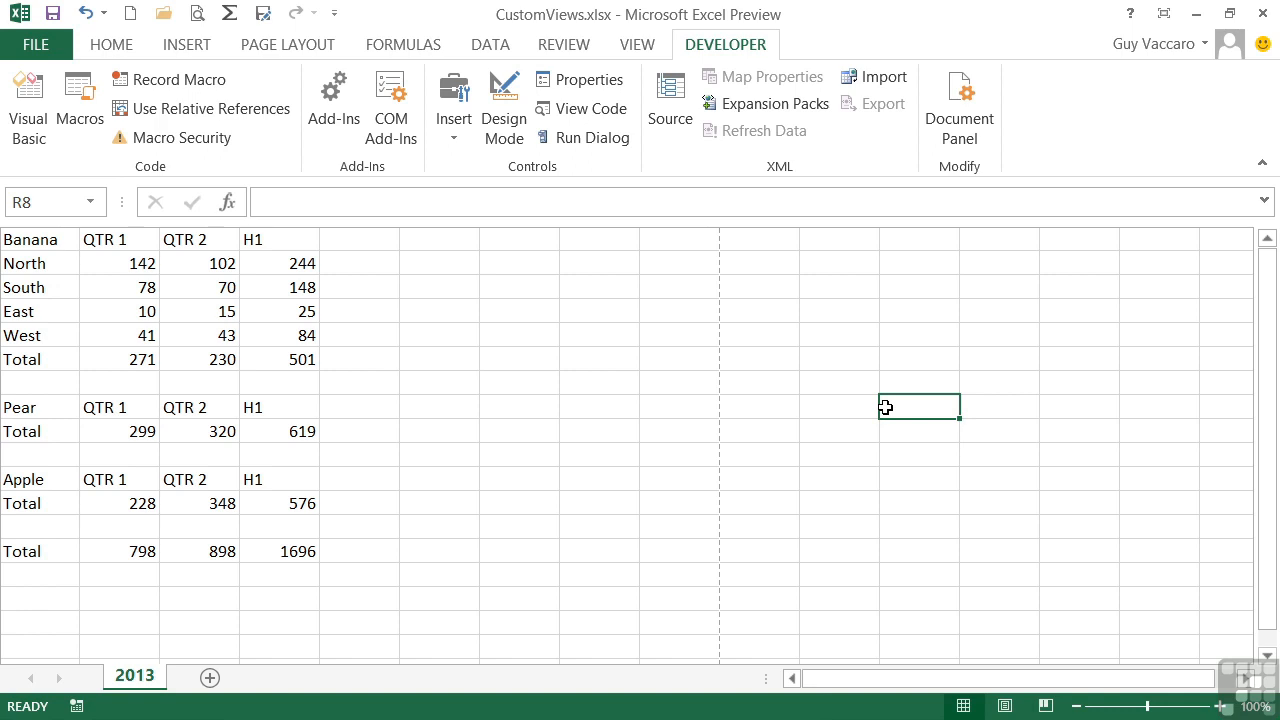
{"action": "key", "text": "ctrl+shift+h"}
{"action": "key", "text": "ctrl+shift+a"}
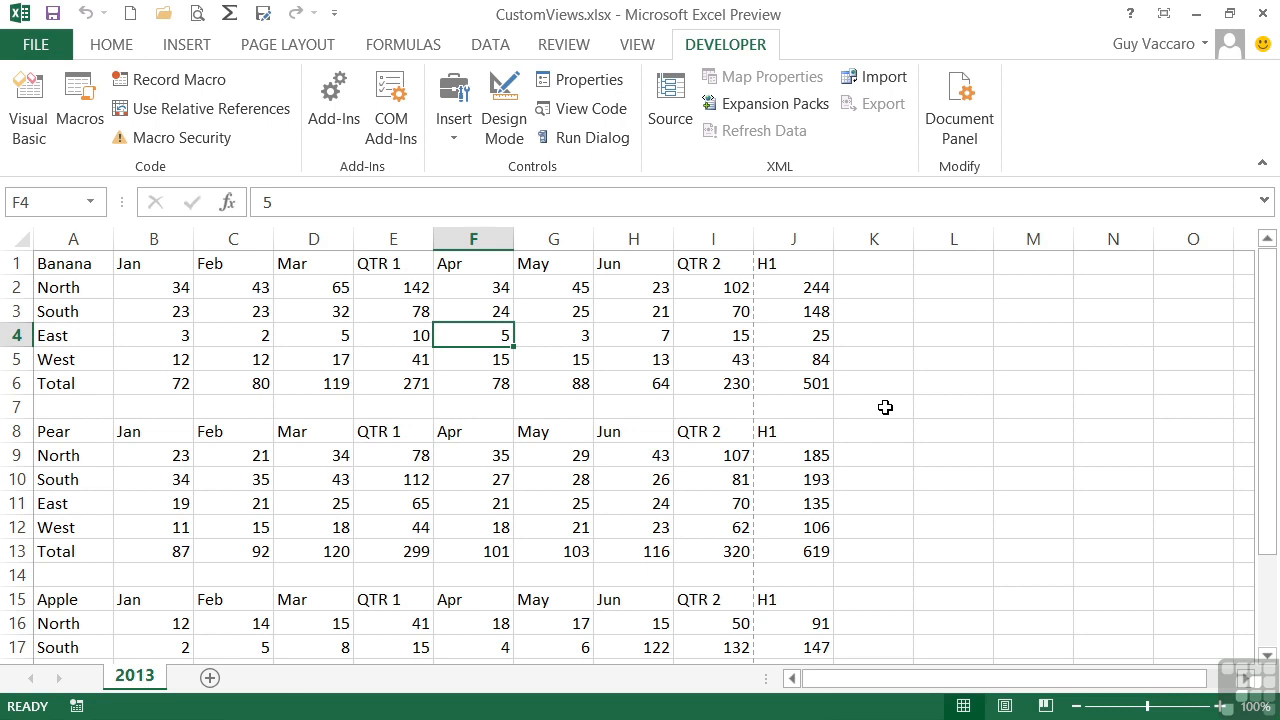
{"action": "key", "text": "ctrl+shift+q"}
{"action": "key", "text": "ctrl+shift+h"}
{"action": "key", "text": "ctrl+shift+a"}
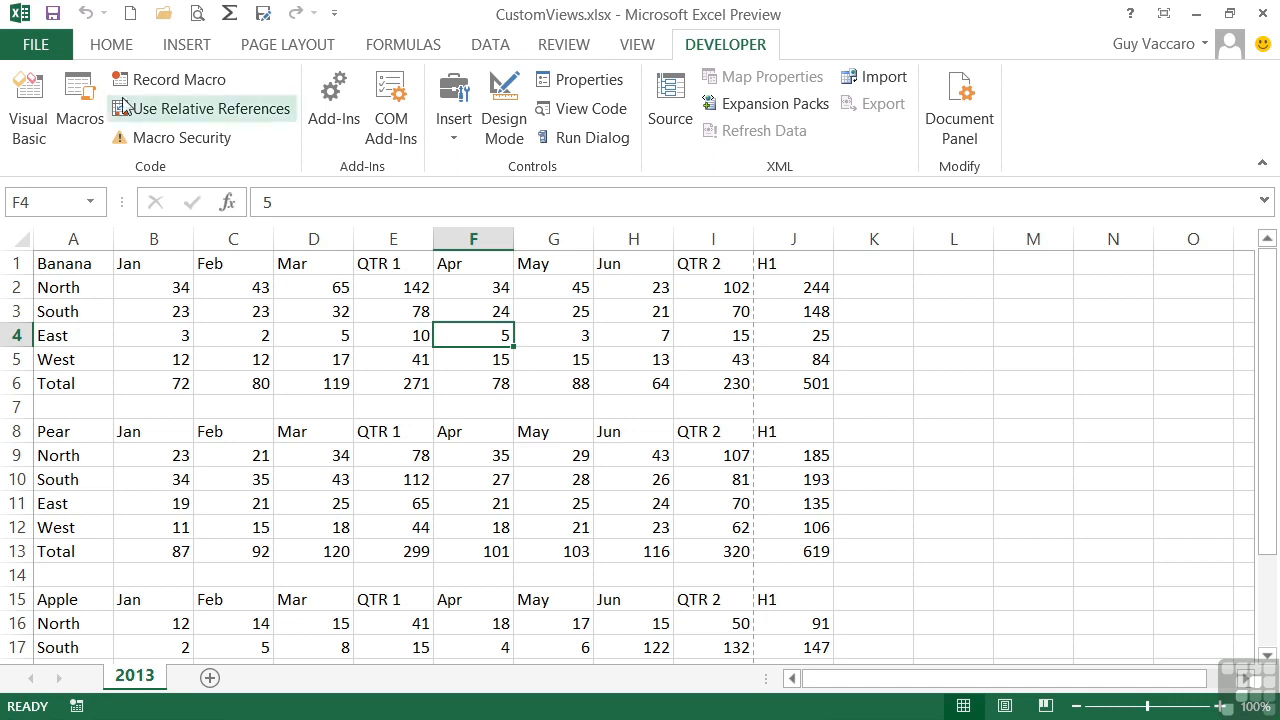
Save the workbook in the Chapter 18 folder as the Excel Macro-Enabled Workbook CustomViews.xlsm.
{"action": "left_click", "coordinate": [45, 44]}
{"action": "left_click", "coordinate": [60, 268]}
{"action": "left_click", "coordinate": [680, 276]}
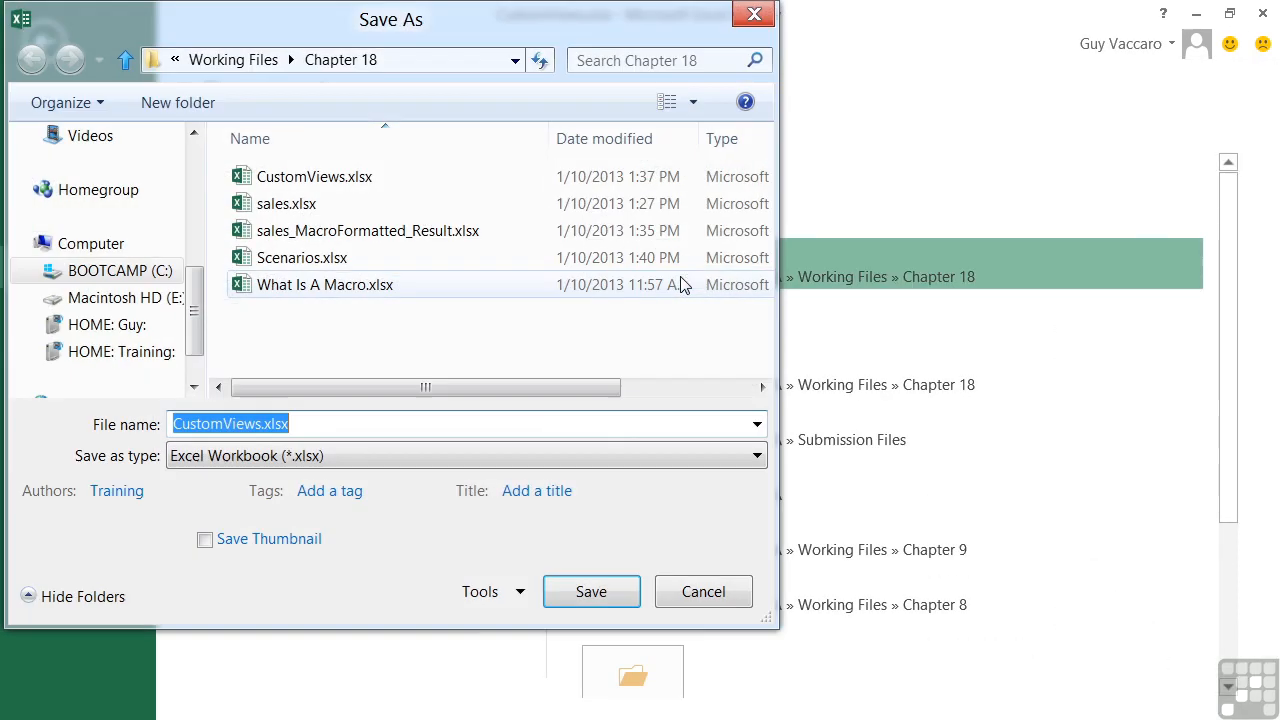
{"action": "left_click", "coordinate": [510, 452]}
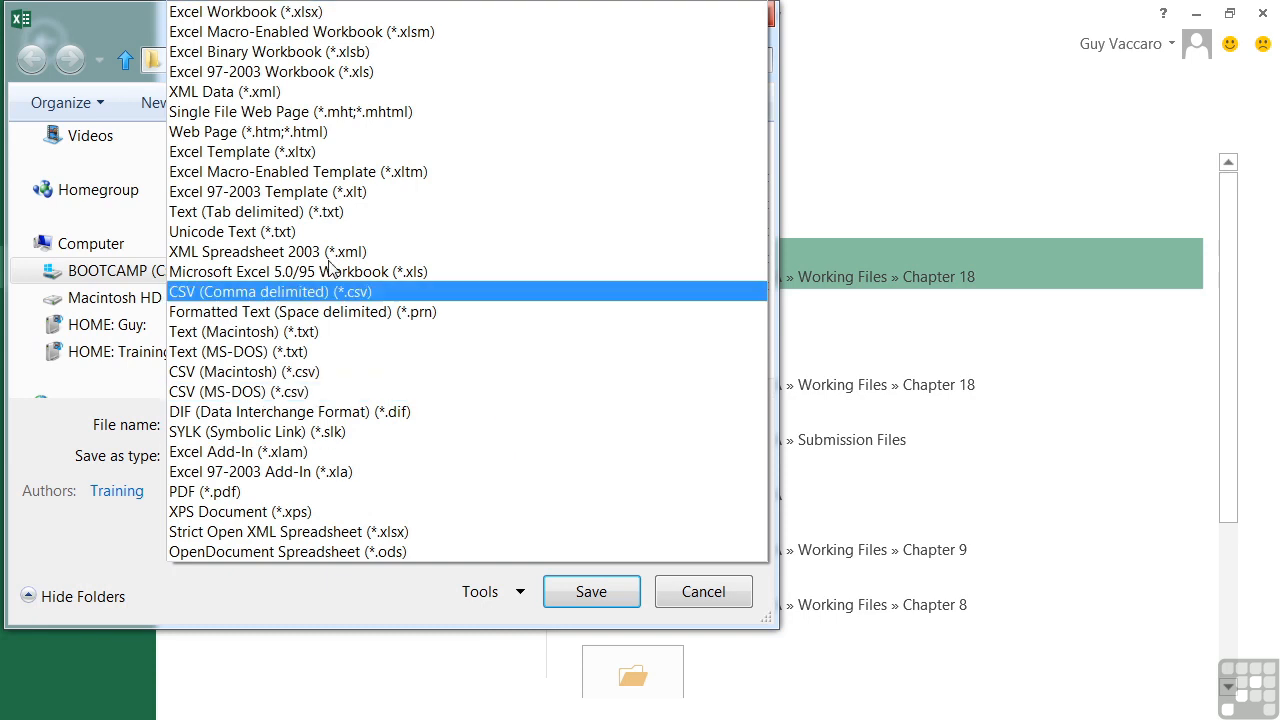
{"action": "left_click", "coordinate": [305, 33]}
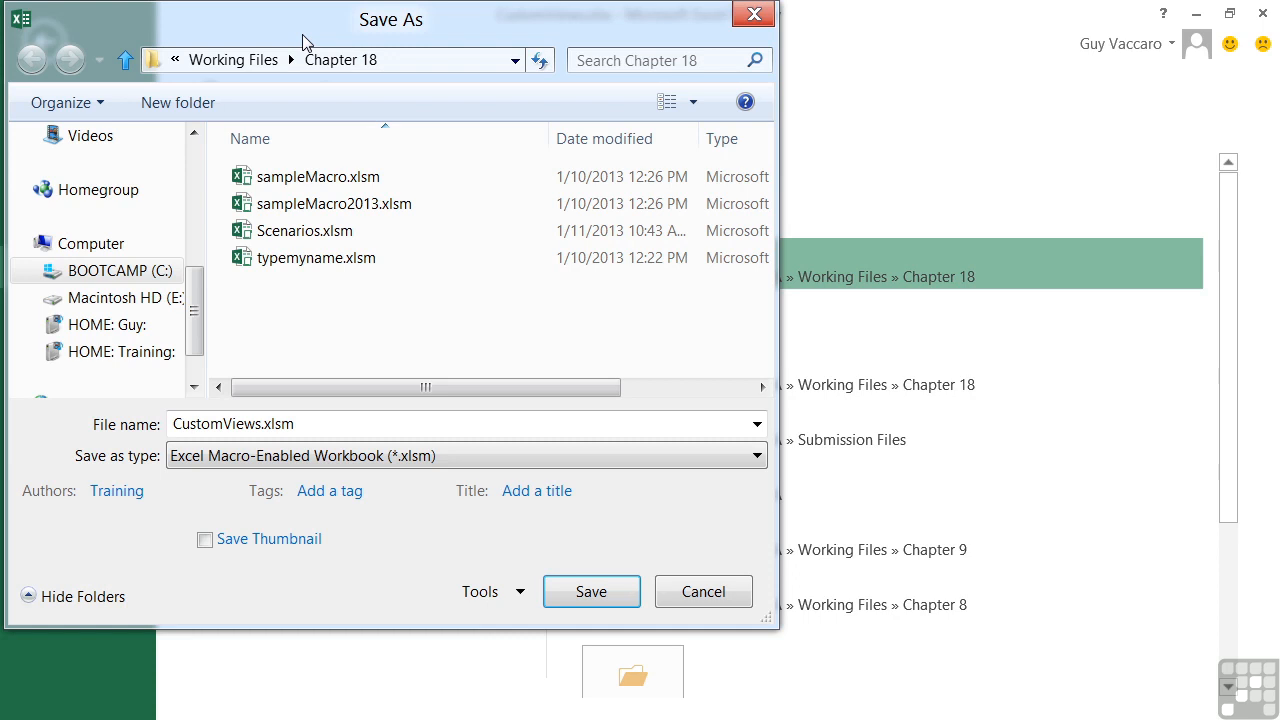
{"action": "left_click", "coordinate": [600, 600]}
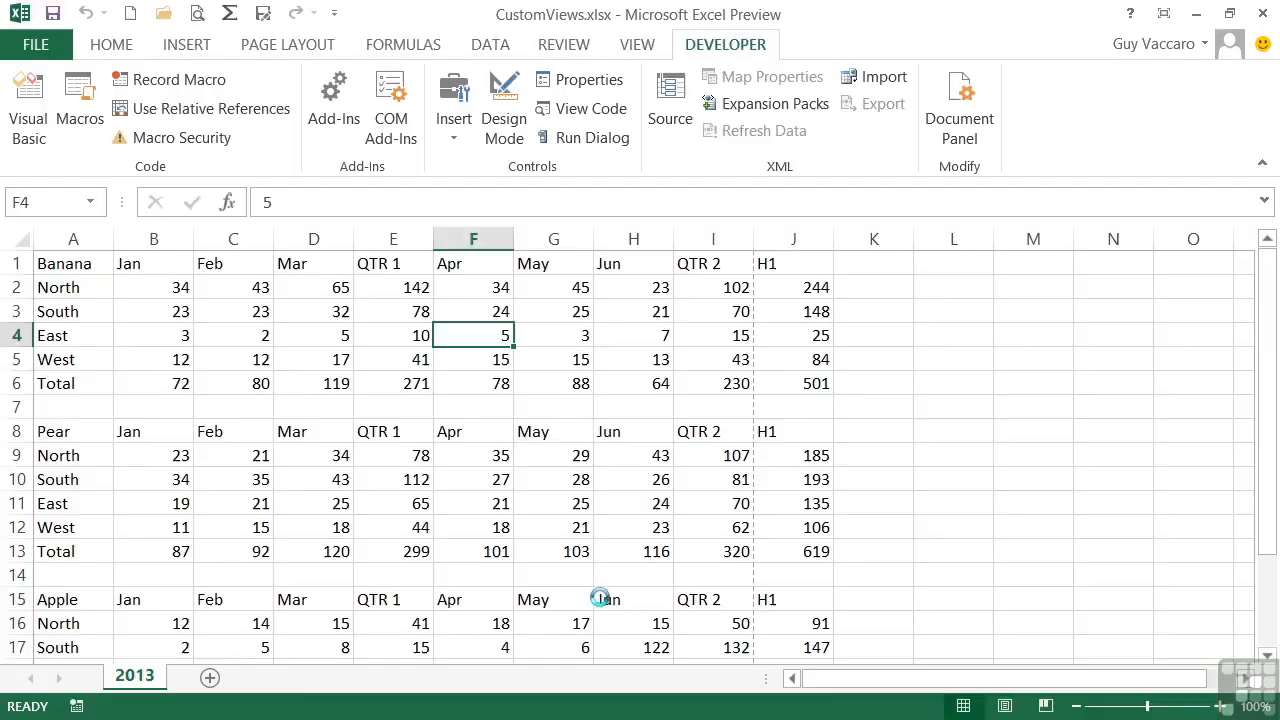